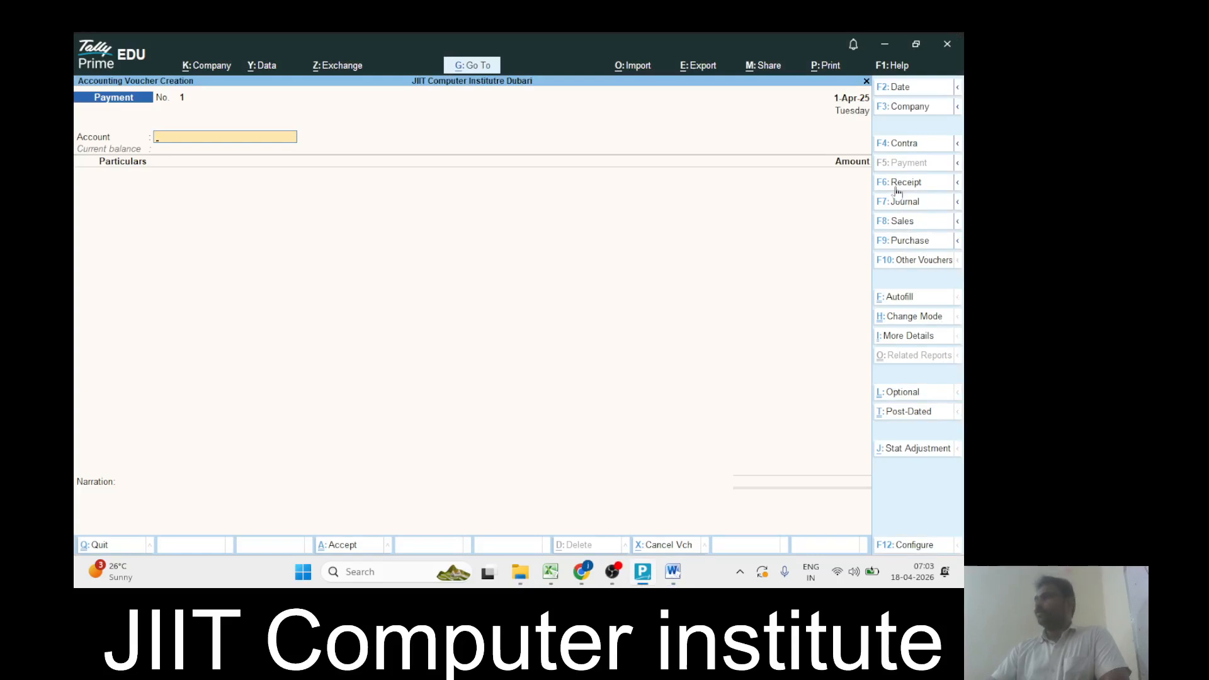
# Start a Receipt voucher and check the first rows' customer, amount and payment method in the Word practice notes
pyautogui.click(897, 184)
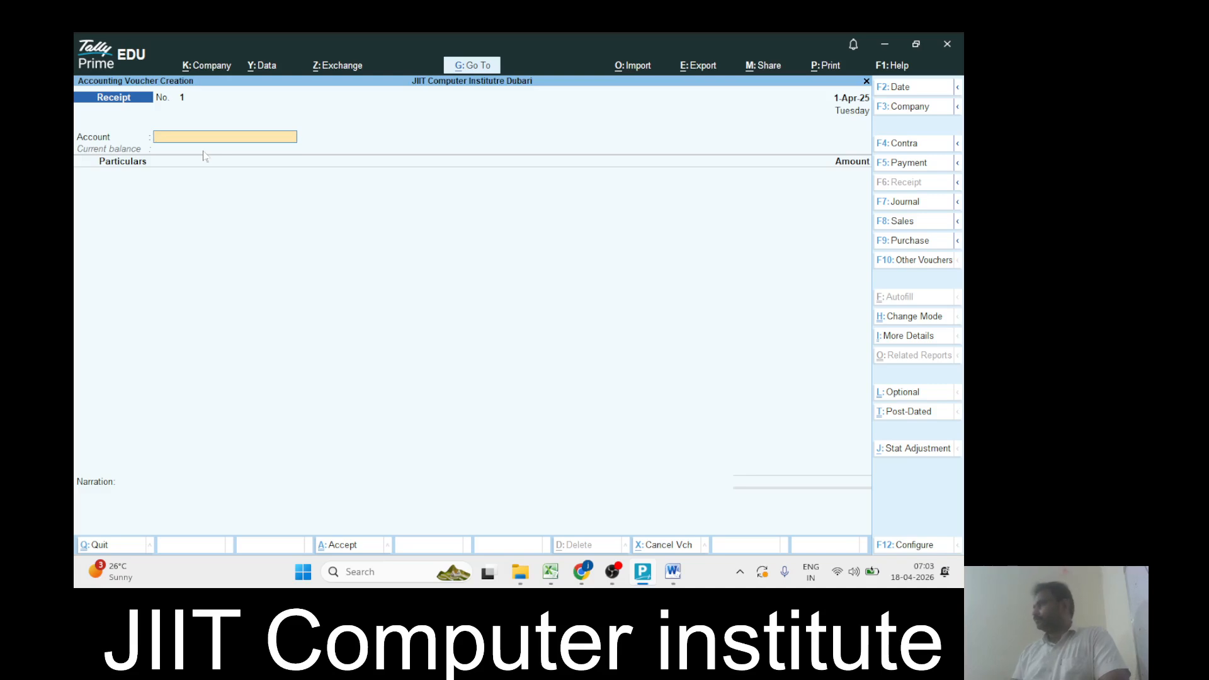
pyautogui.press('ctrl')
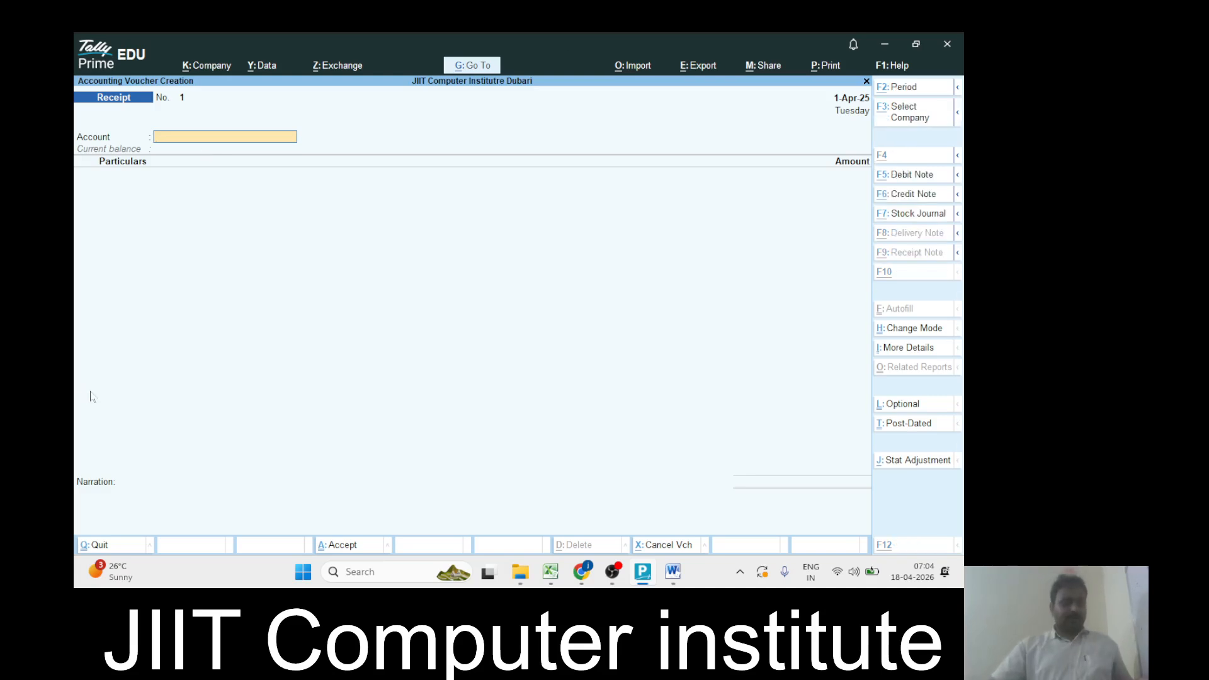
pyautogui.hotkey('alt', 'Tab')
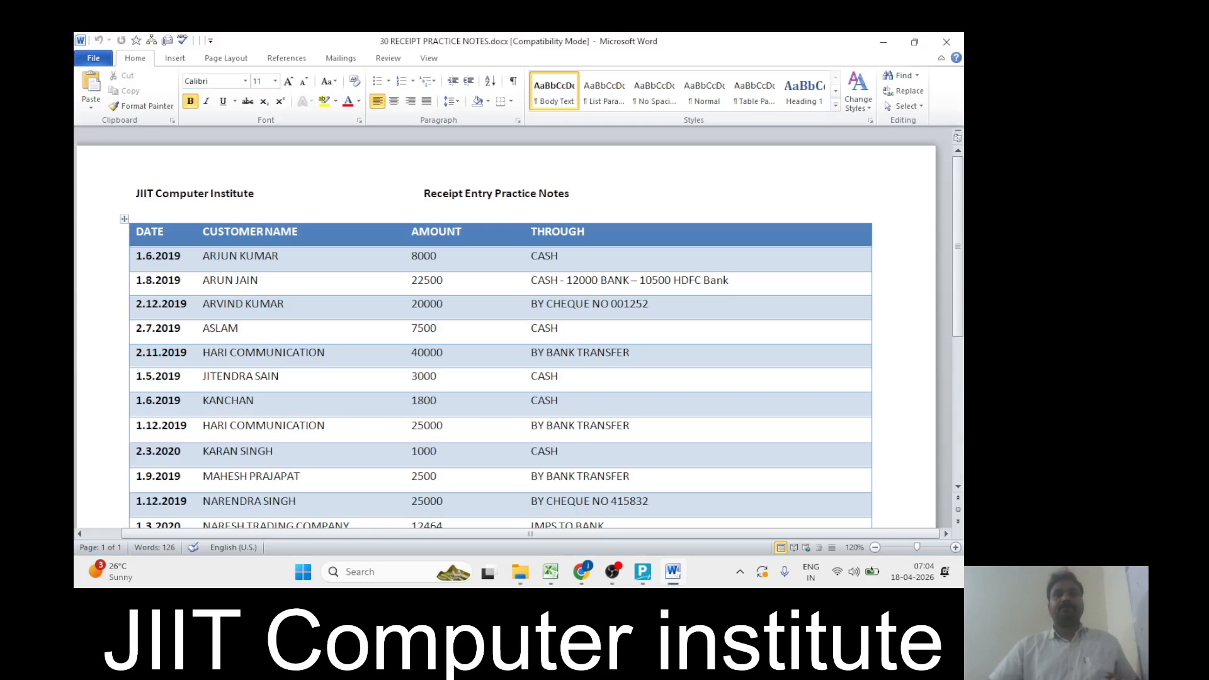
pyautogui.moveTo(203, 256); pyautogui.dragTo(279, 256)
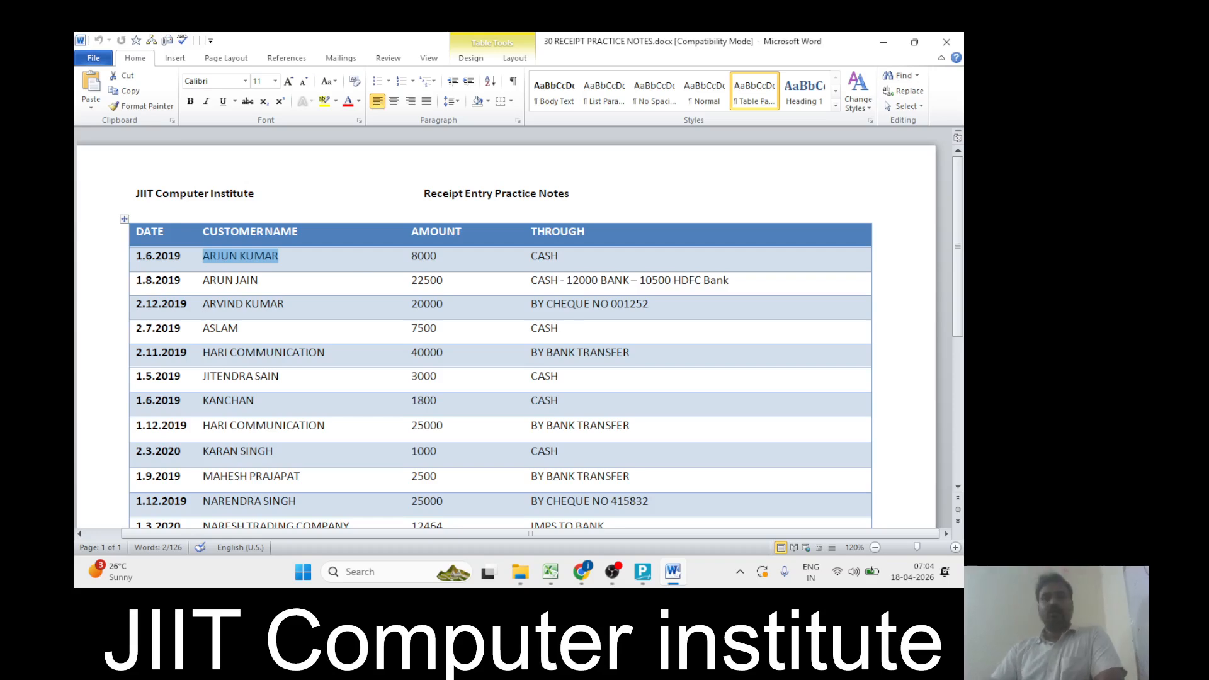
pyautogui.moveTo(412, 257); pyautogui.dragTo(445, 277)
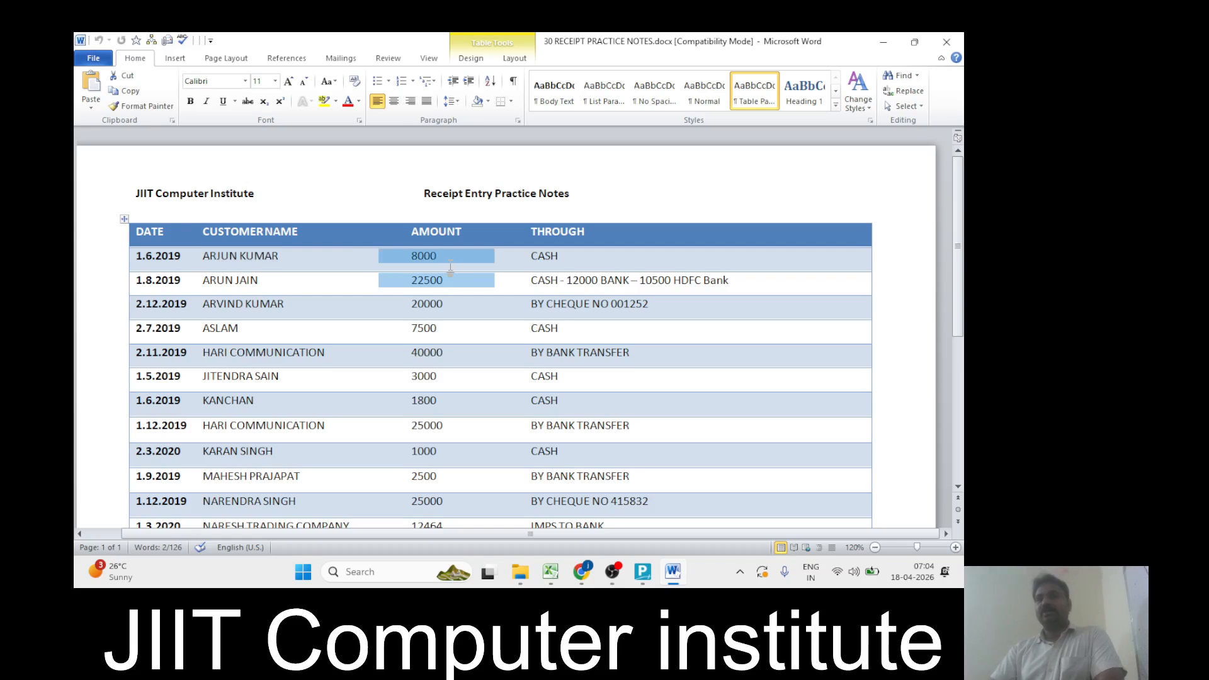
pyautogui.click(568, 303)
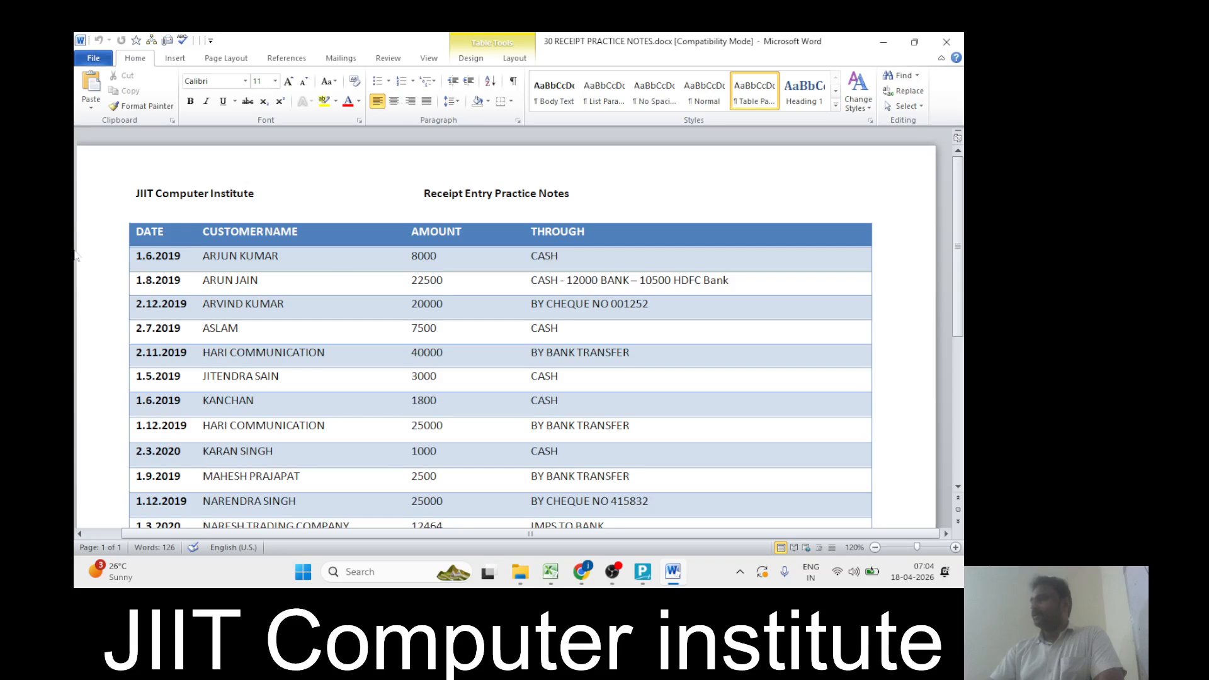
pyautogui.doubleClick(424, 256)
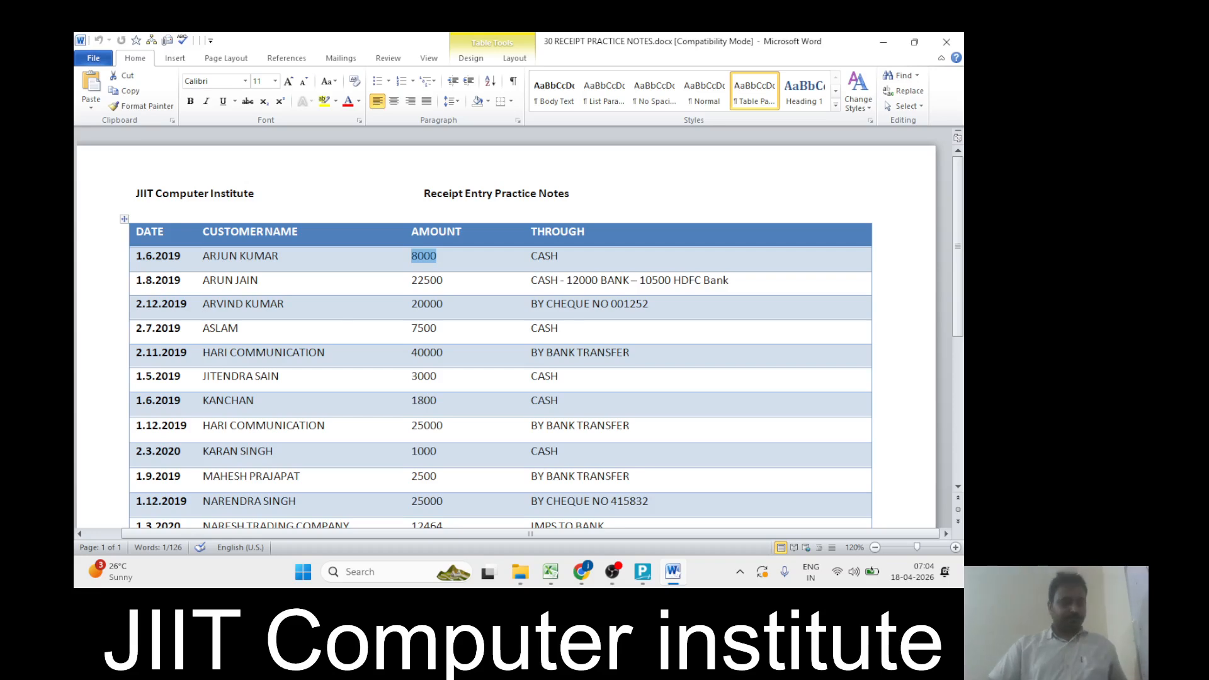
pyautogui.hotkey('alt', 'Tab')
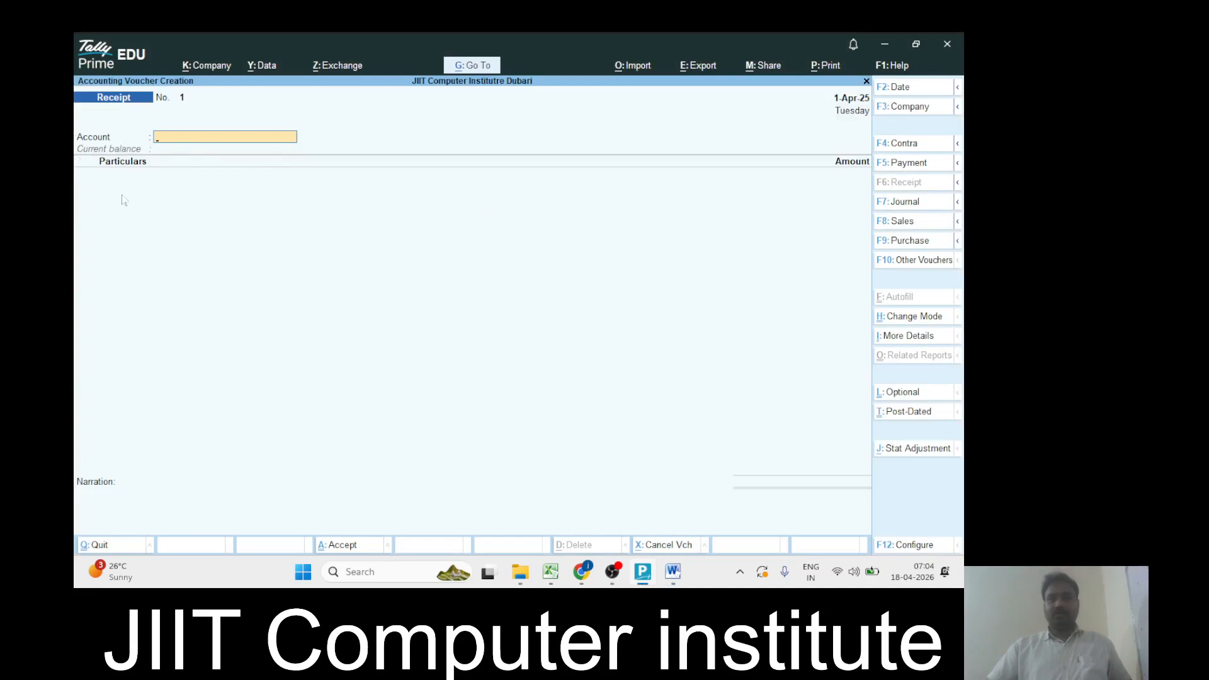
# Change the receipt voucher's mode to Double Entry
pyautogui.click(911, 319)
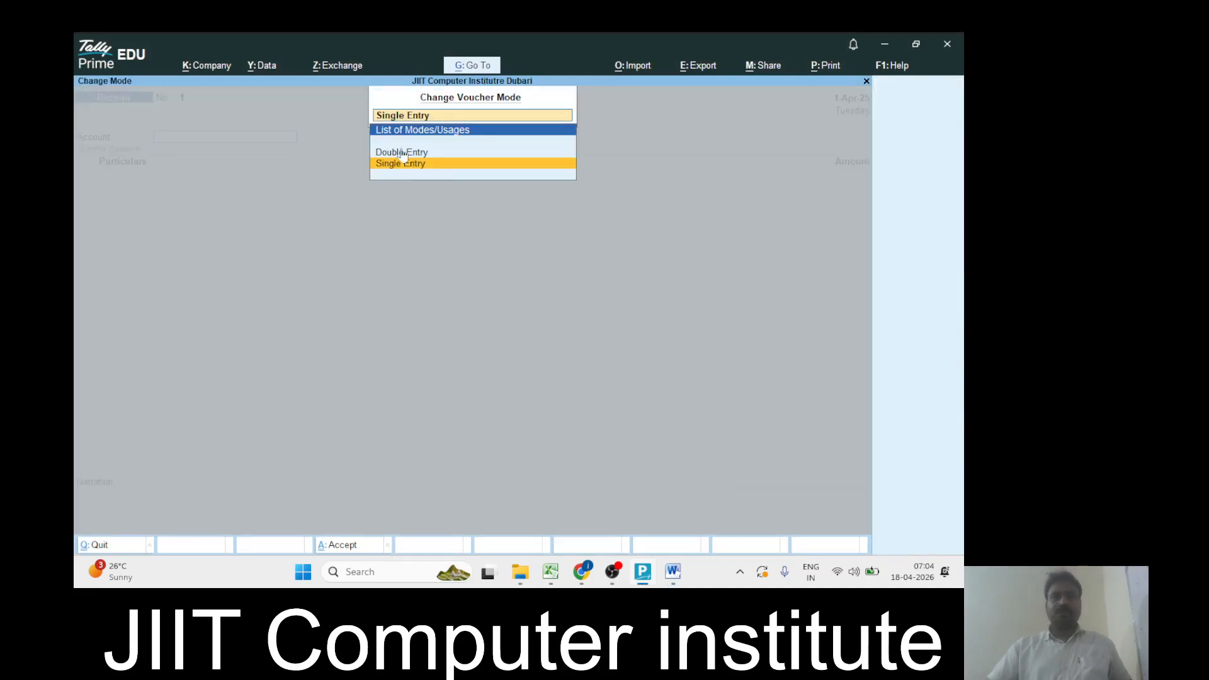
pyautogui.press('Up')
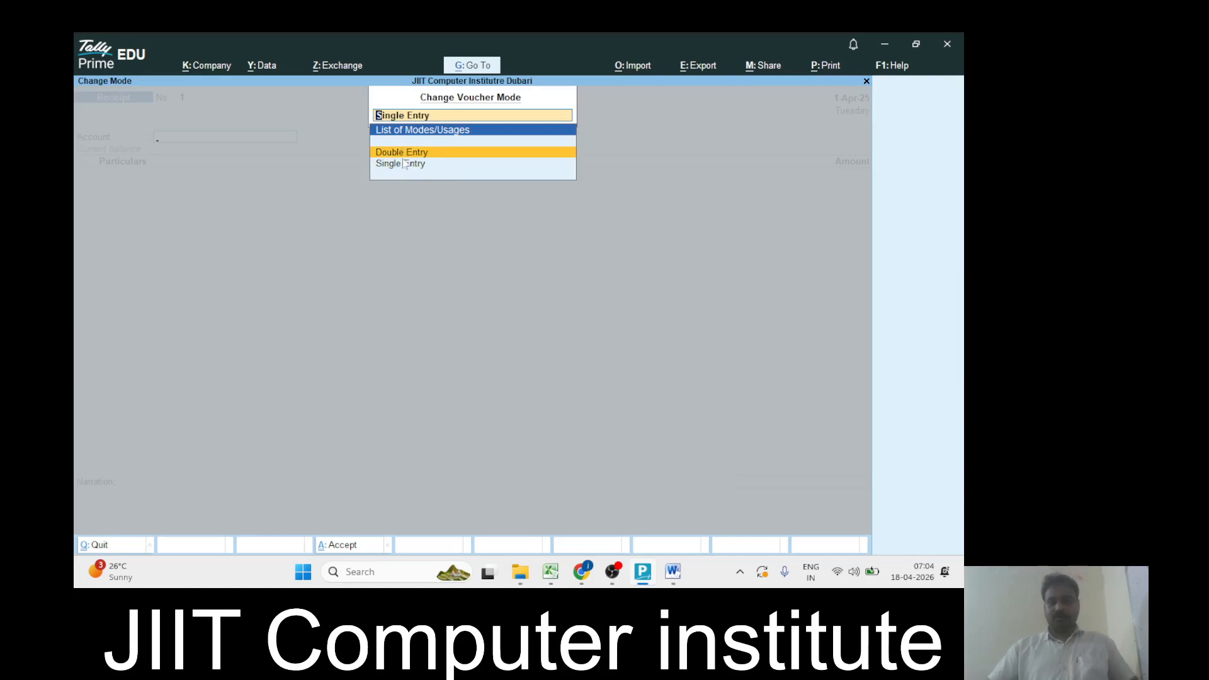
pyautogui.press('Return')
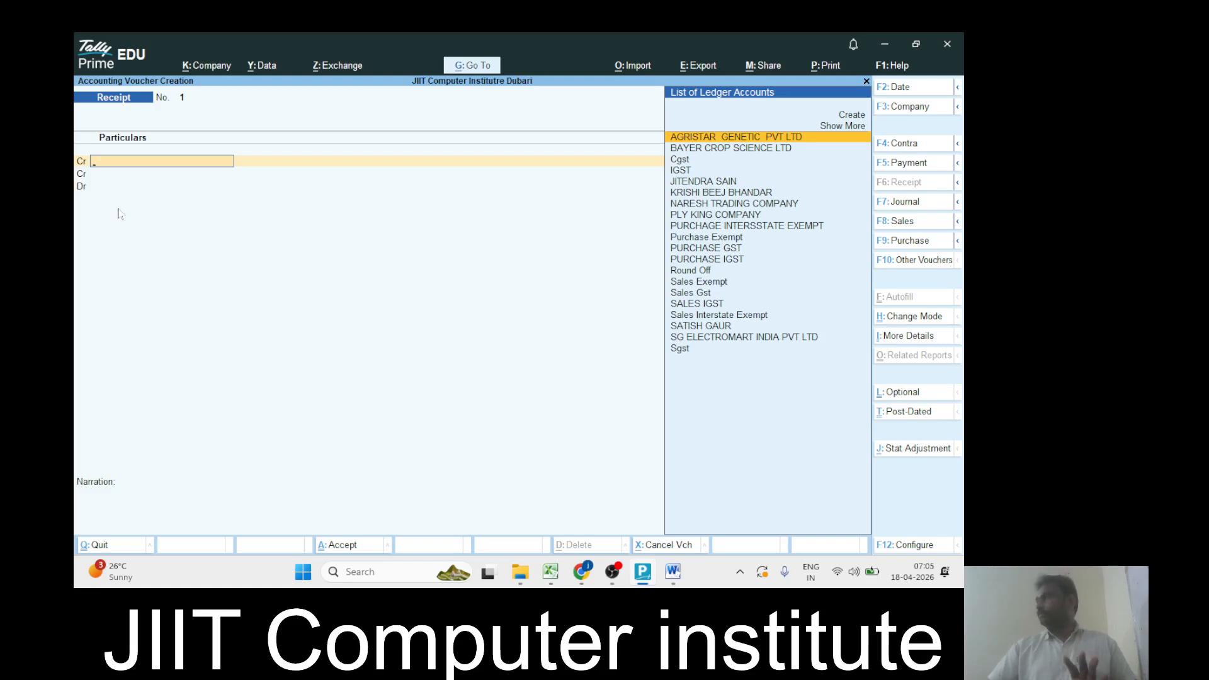
# Try to find the ledger of the first customer in the Word notes for the credit line by searching "ar"
pyautogui.hotkey('alt', 'Tab')
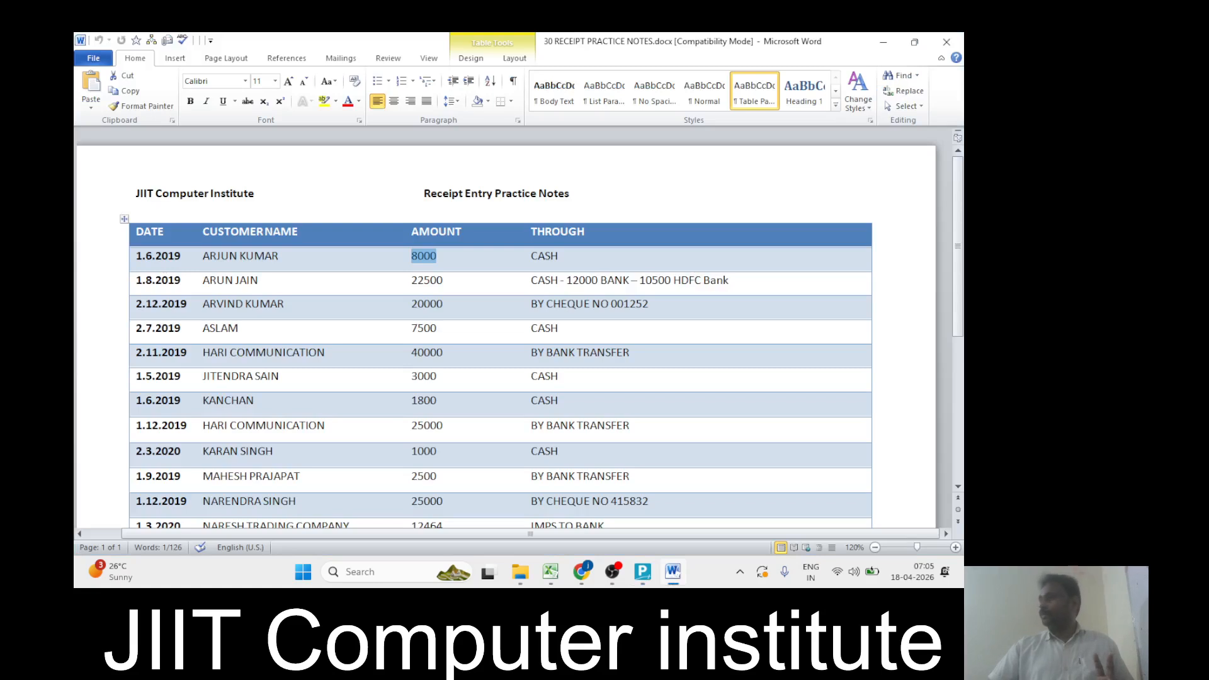
pyautogui.hotkey('alt', 'Tab')
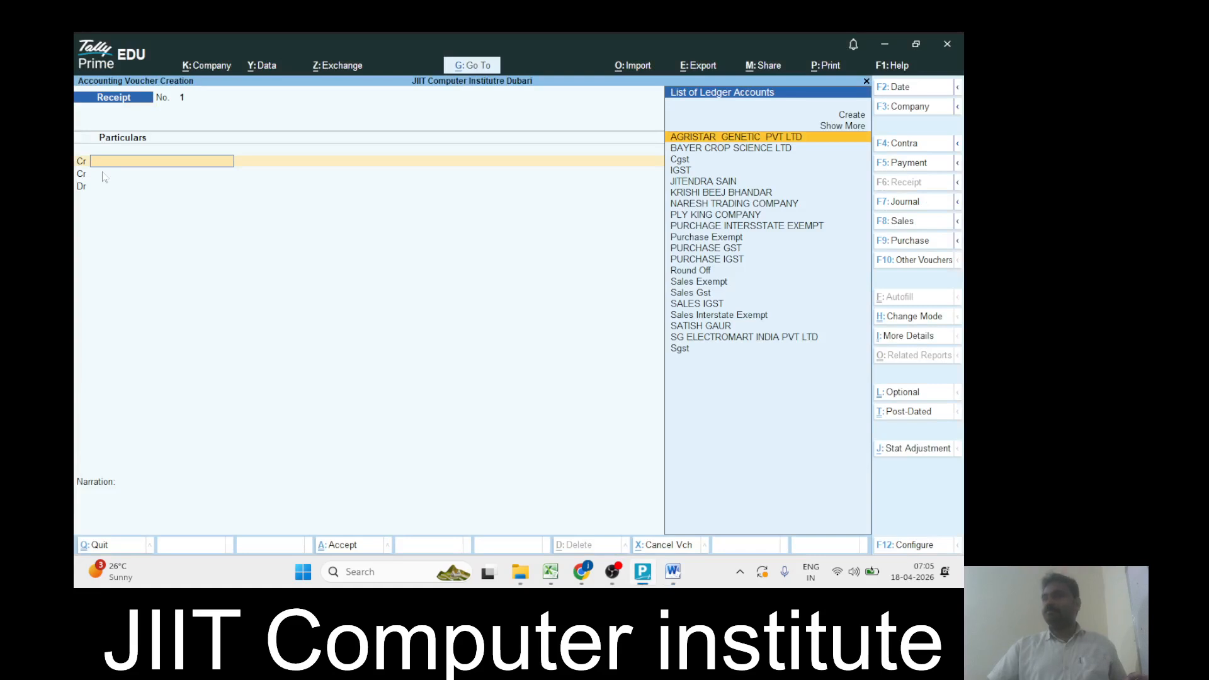
pyautogui.hotkey('alt', 'Tab')
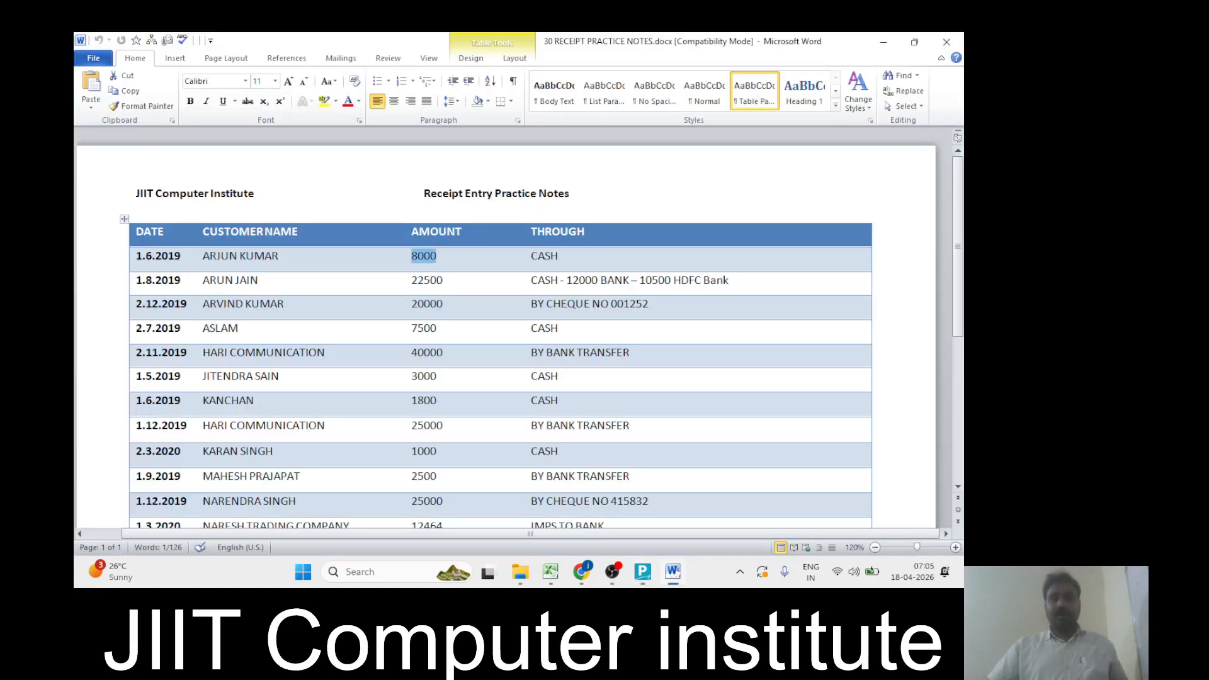
pyautogui.hotkey('alt', 'Tab')
pyautogui.write('ar')
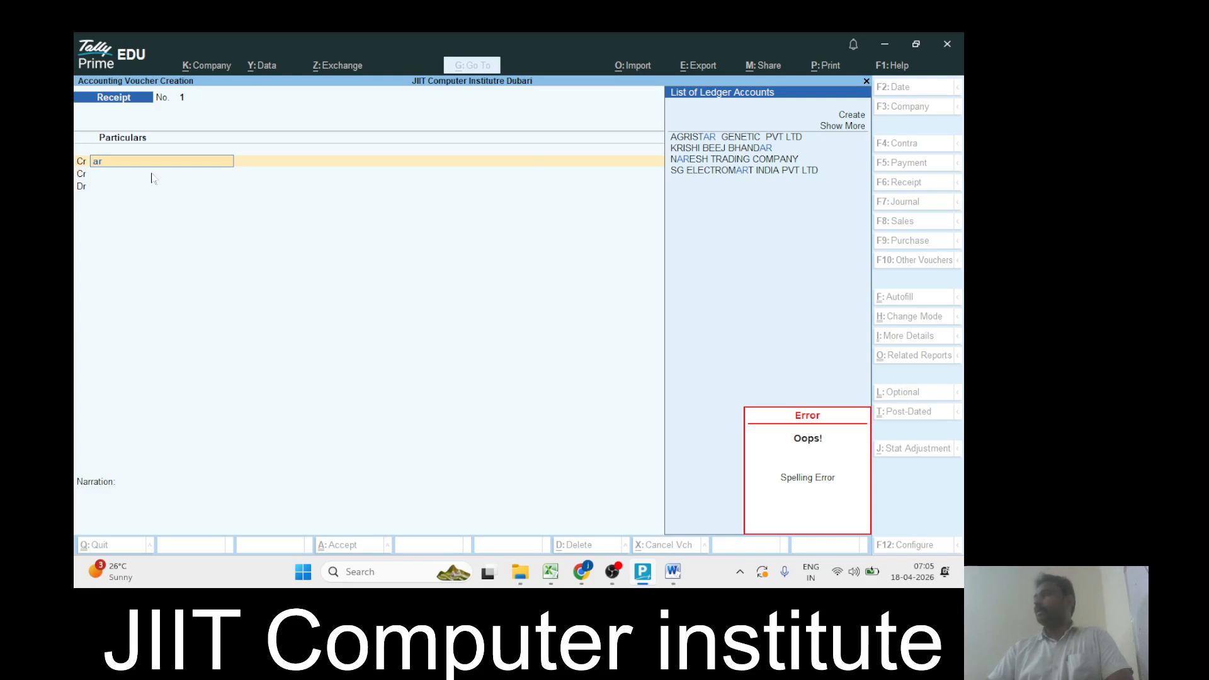
pyautogui.press('BackSpace')
pyautogui.press('BackSpace')
pyautogui.press('BackSpace')
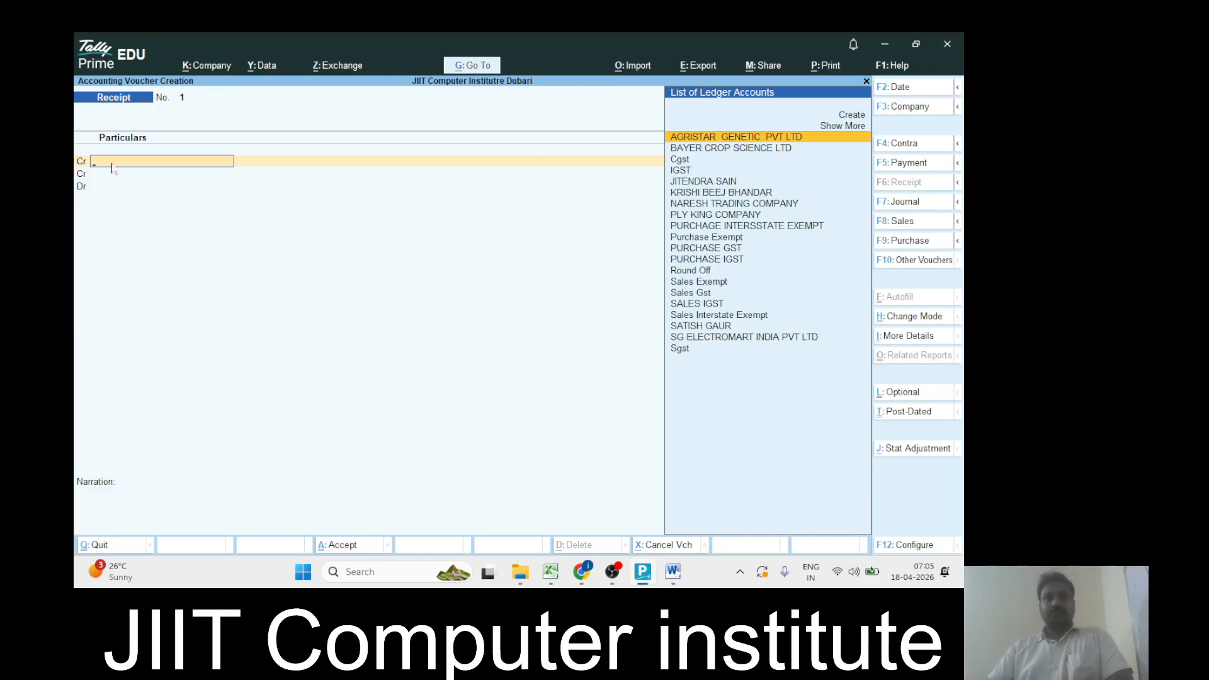
# Compare the ledger list with the customers in the Word notes, and mark the cash receipt row dated 1.5.2019
pyautogui.press('ctrl')
pyautogui.hotkey('alt', 'Tab')
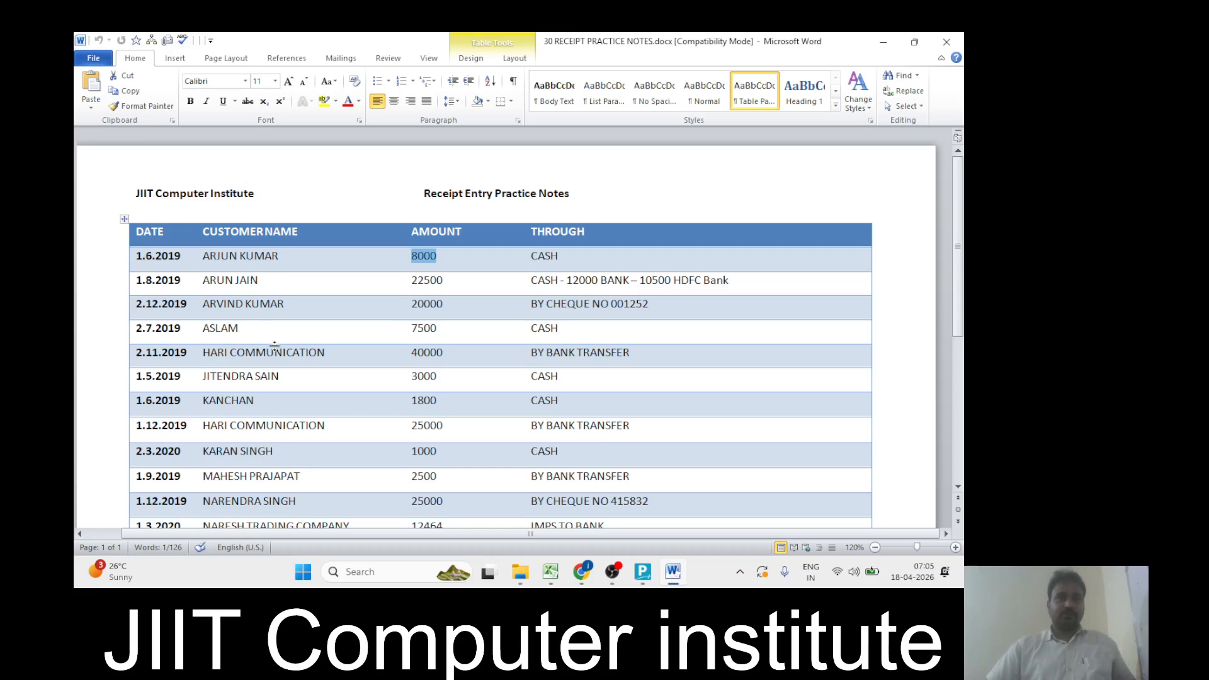
pyautogui.hotkey('alt', 'Tab')
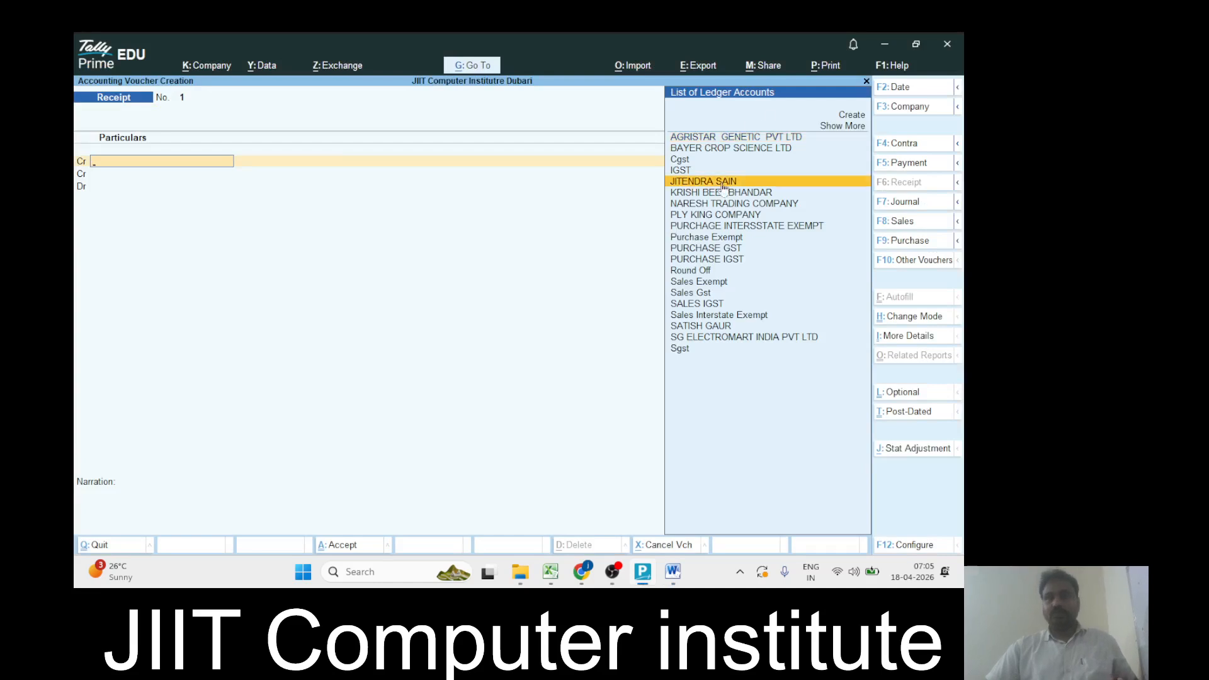
pyautogui.press('alt')
pyautogui.hotkey('alt', 'Tab')
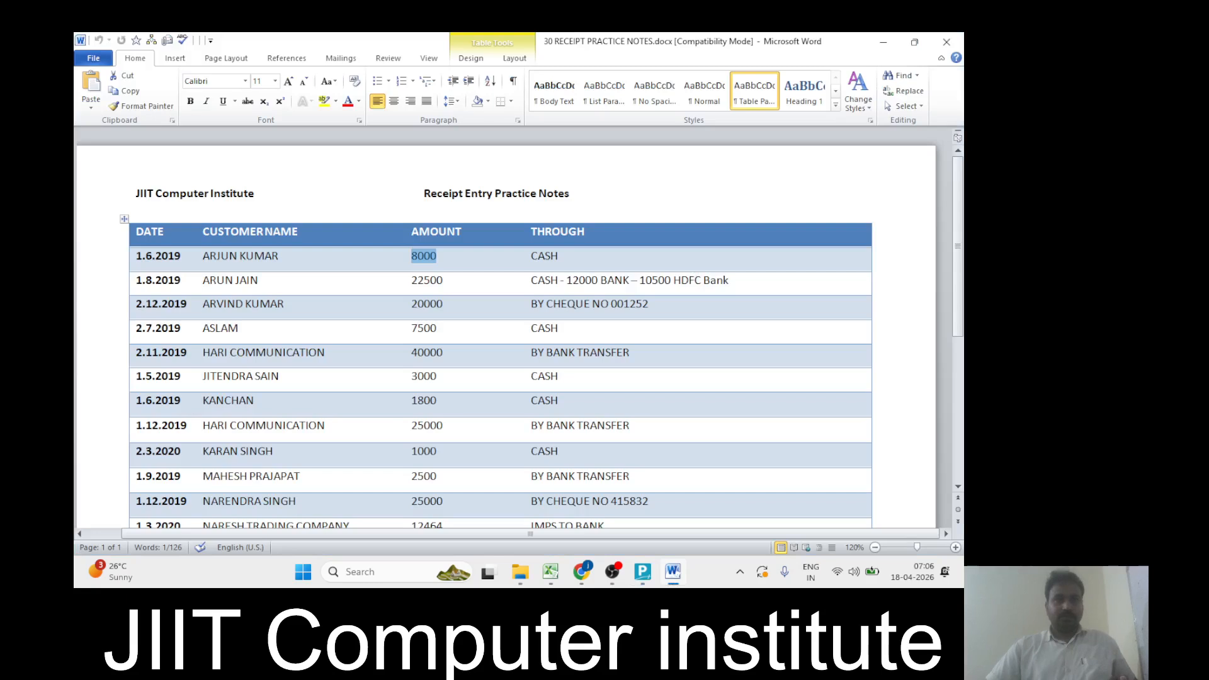
pyautogui.moveTo(136, 377); pyautogui.dragTo(560, 384)
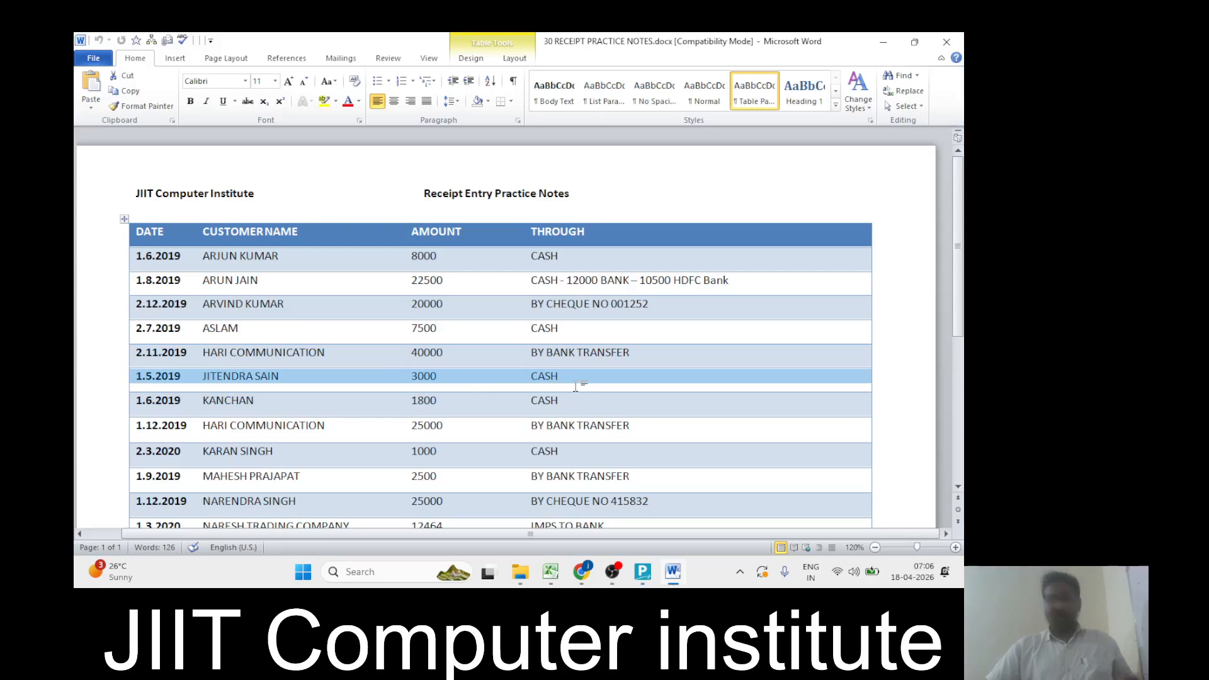
pyautogui.hotkey('alt', 'Tab')
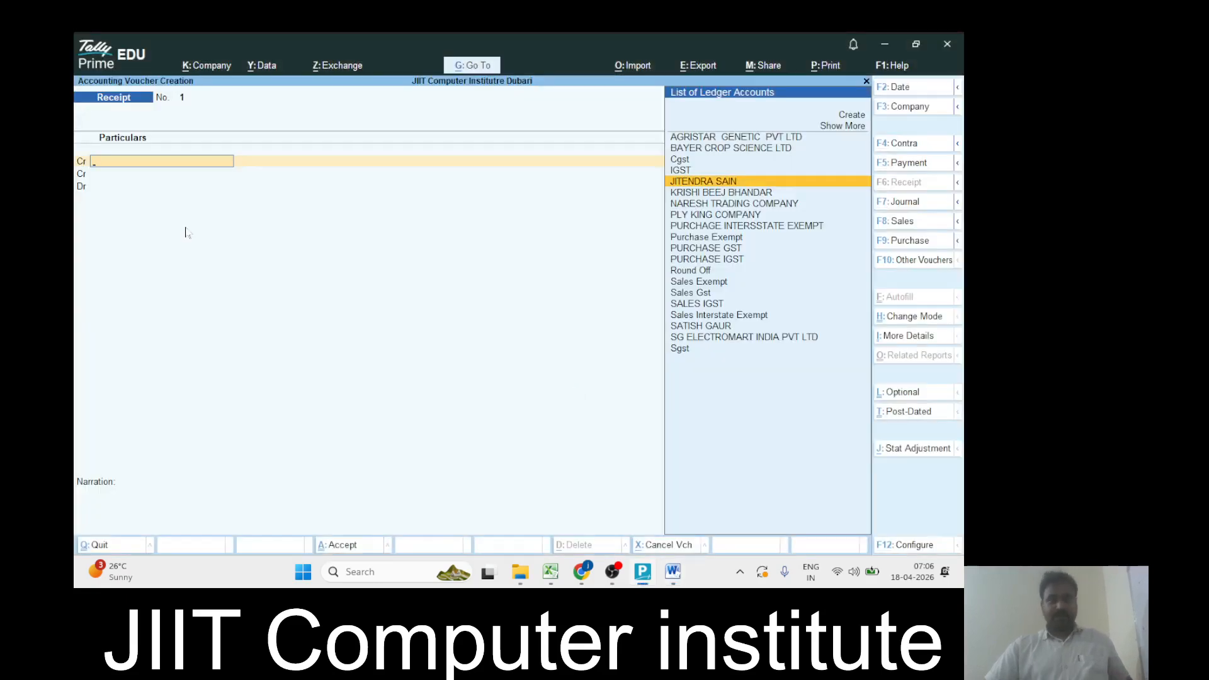
# Credit the highlighted customer's ledger with 3000 and accept the bill-wise adjustment as Agst Ref
pyautogui.press('Return')
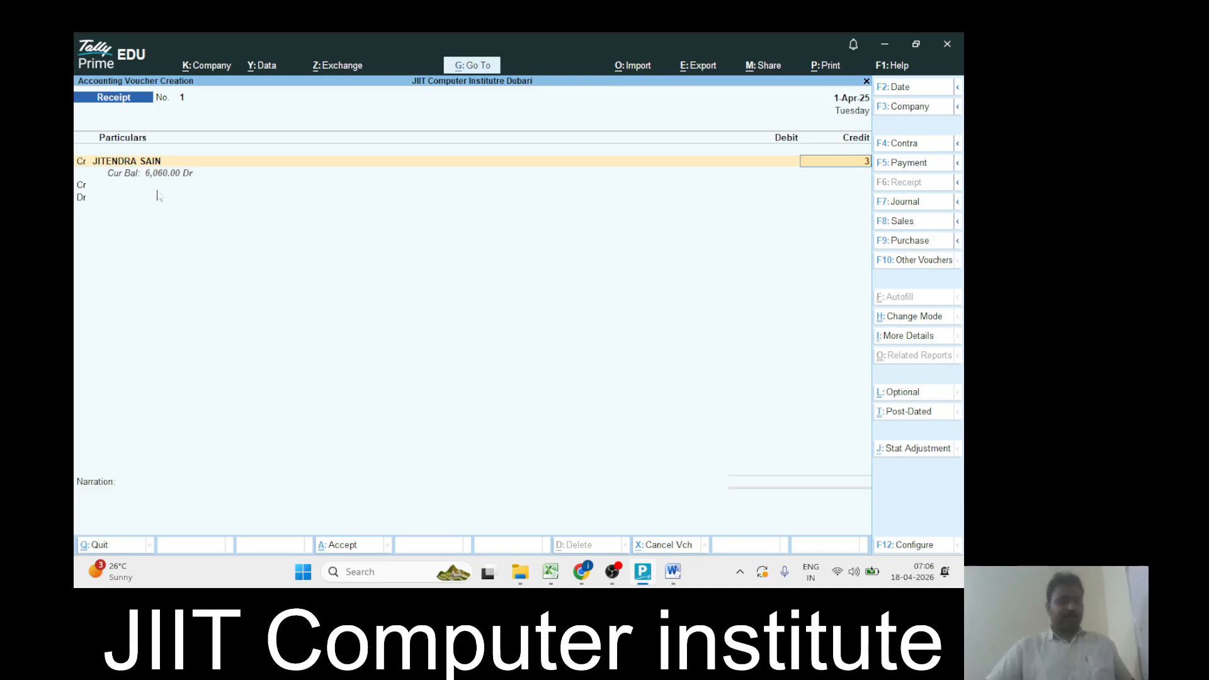
pyautogui.write('3000')
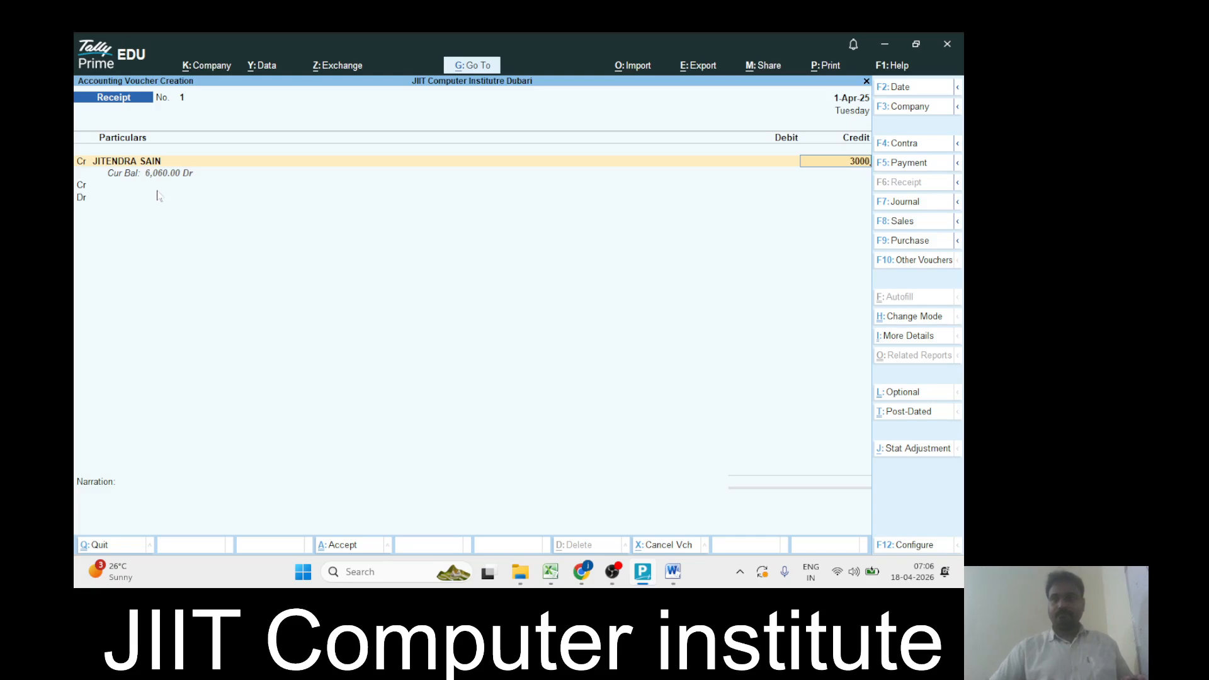
pyautogui.press('Return')
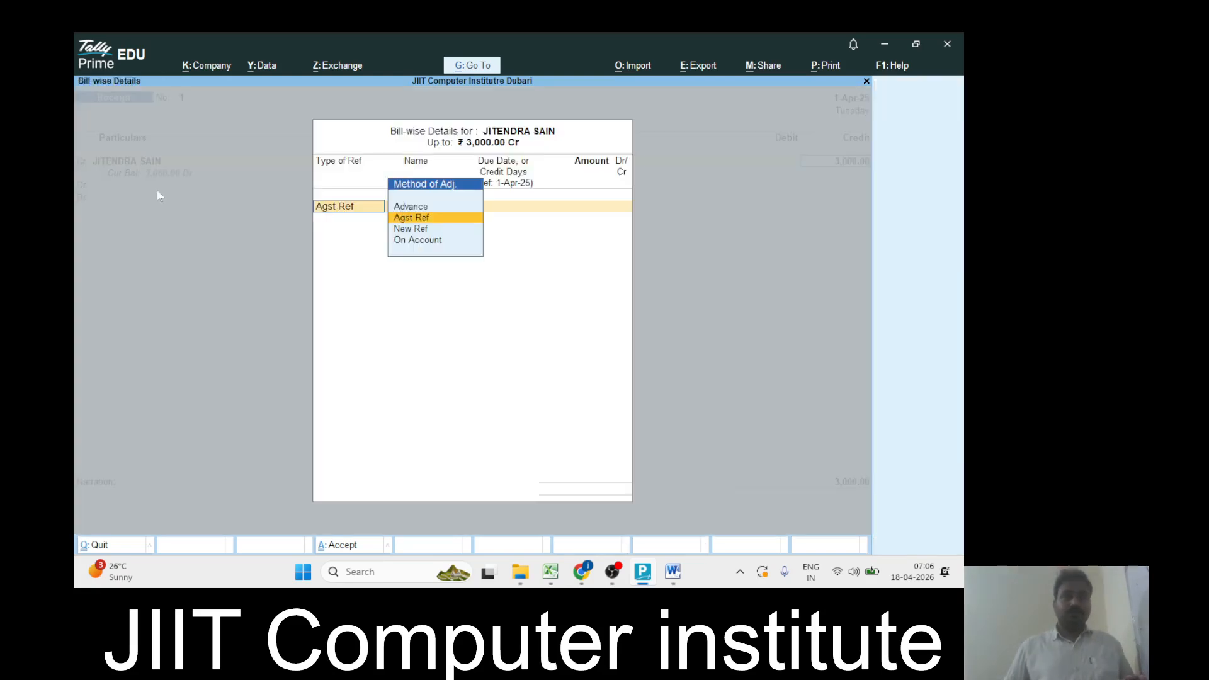
pyautogui.hotkey('ctrl', 'a')
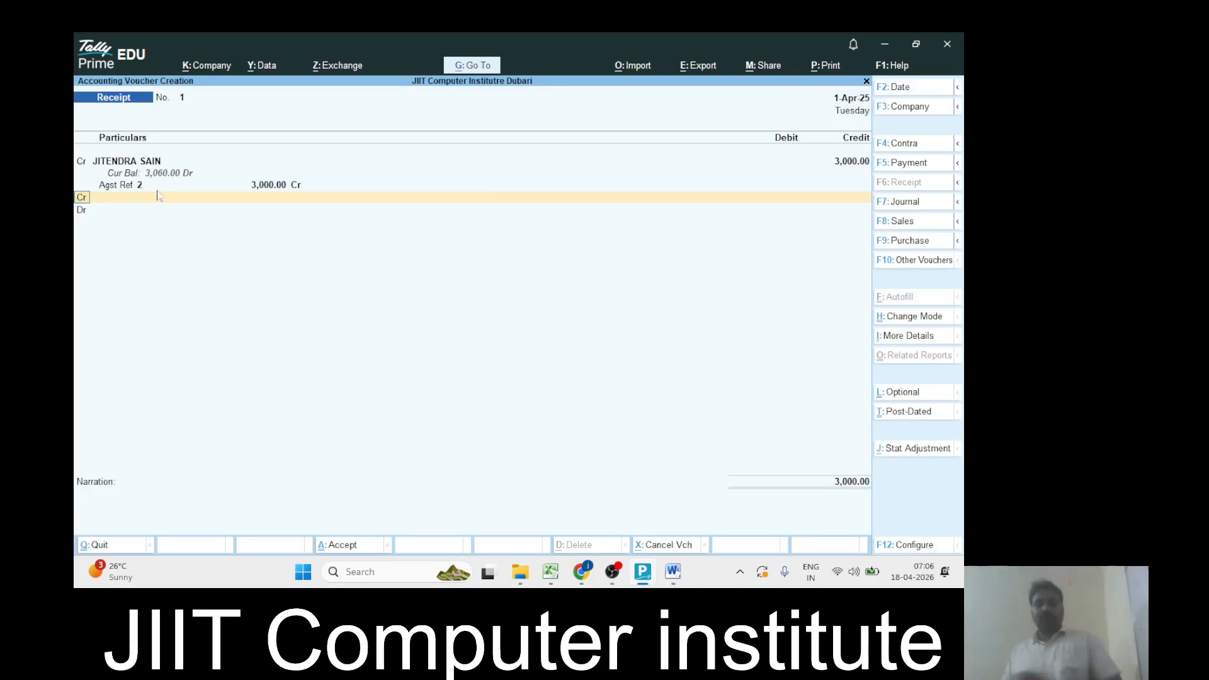
# Step back through the credit line, clear its amount, and discard the unfinished receipt voucher
pyautogui.press('BackSpace')
pyautogui.press('BackSpace')
pyautogui.press('Return')
pyautogui.press('Return')
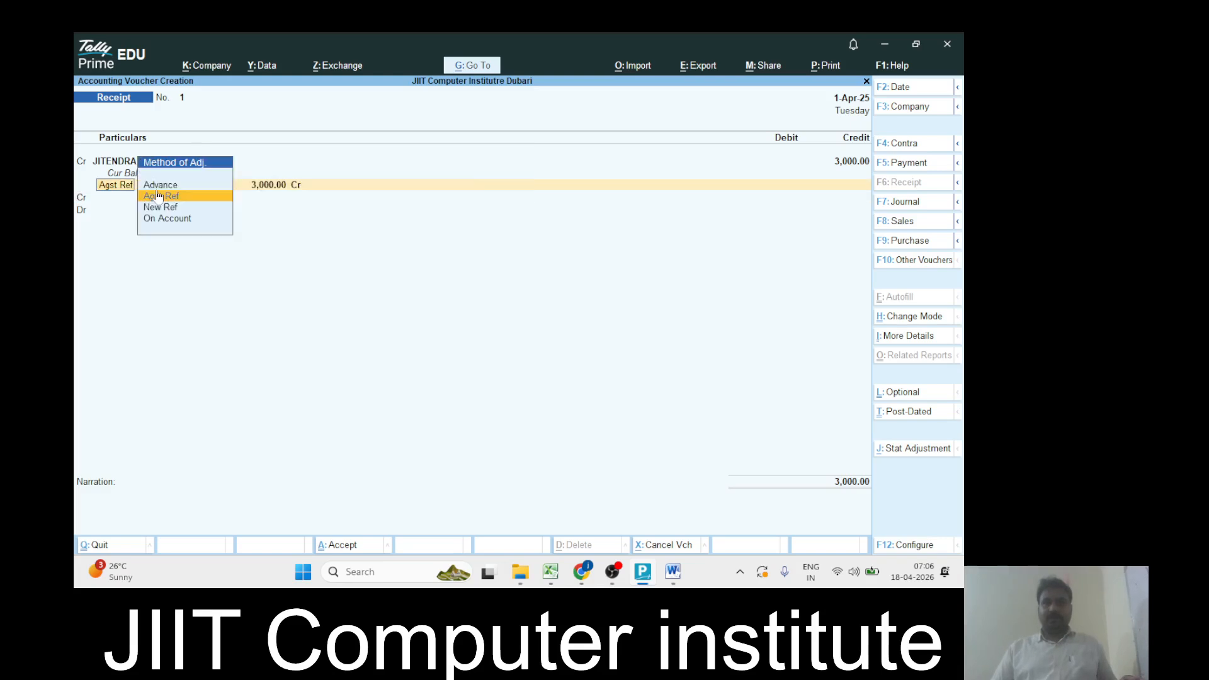
pyautogui.press('Return')
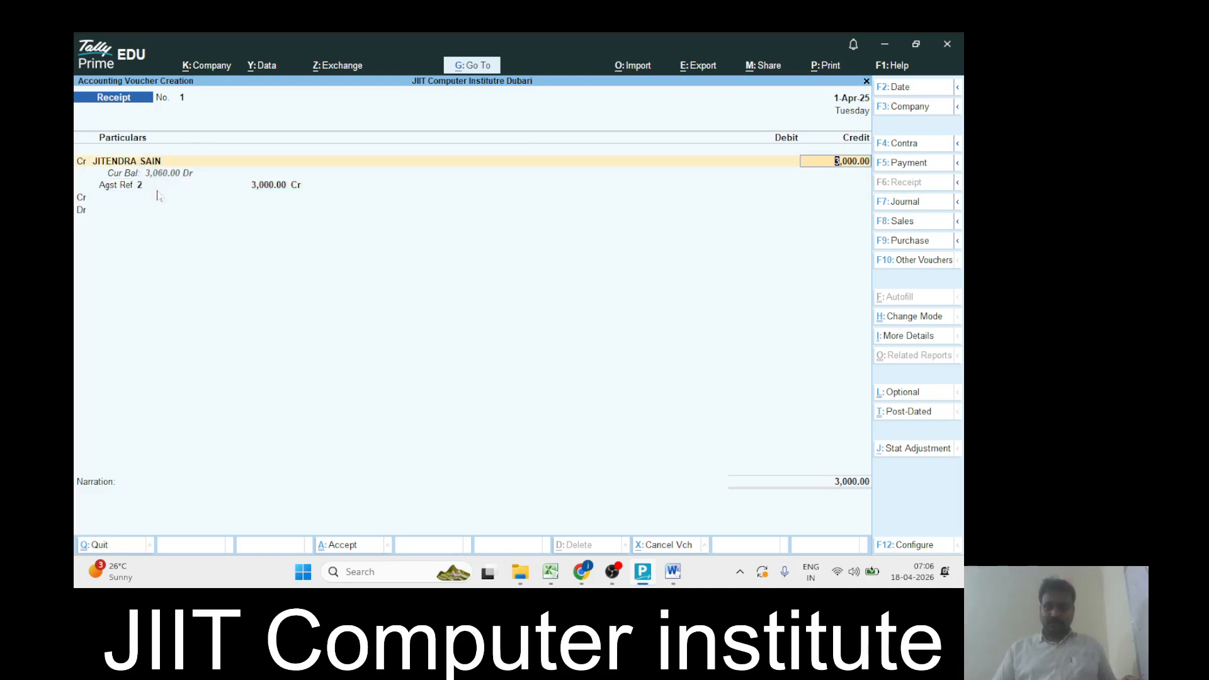
pyautogui.press('Delete')
pyautogui.press('Delete')
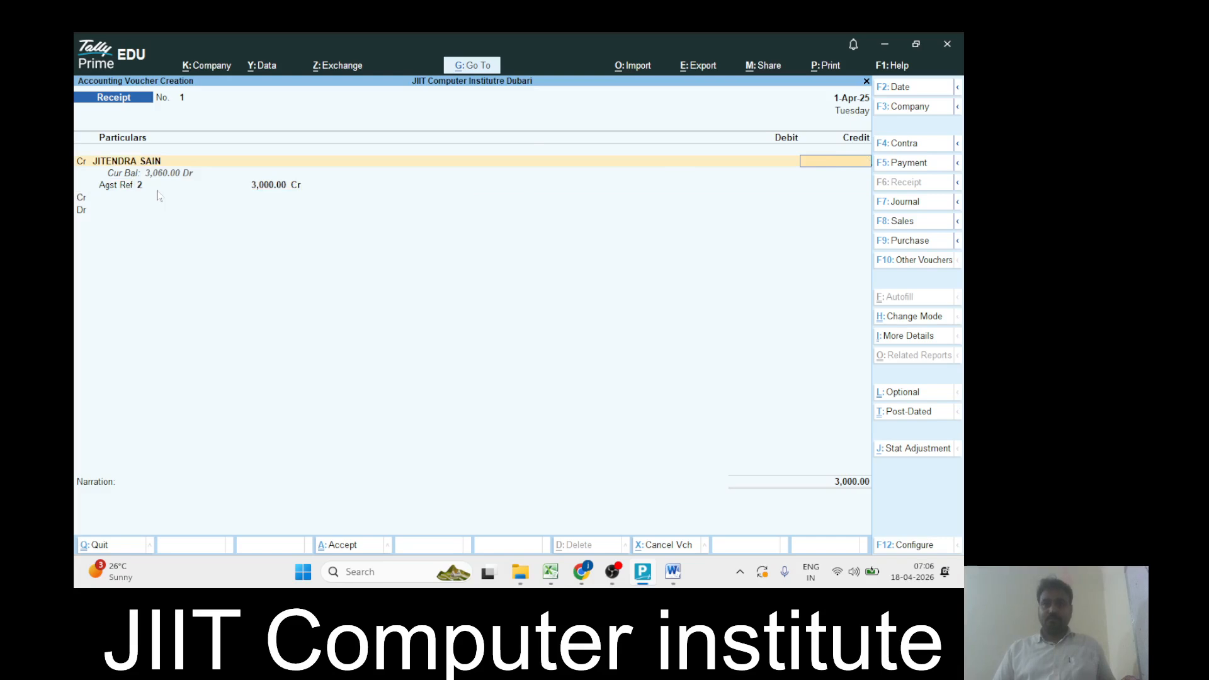
pyautogui.press('BackSpace')
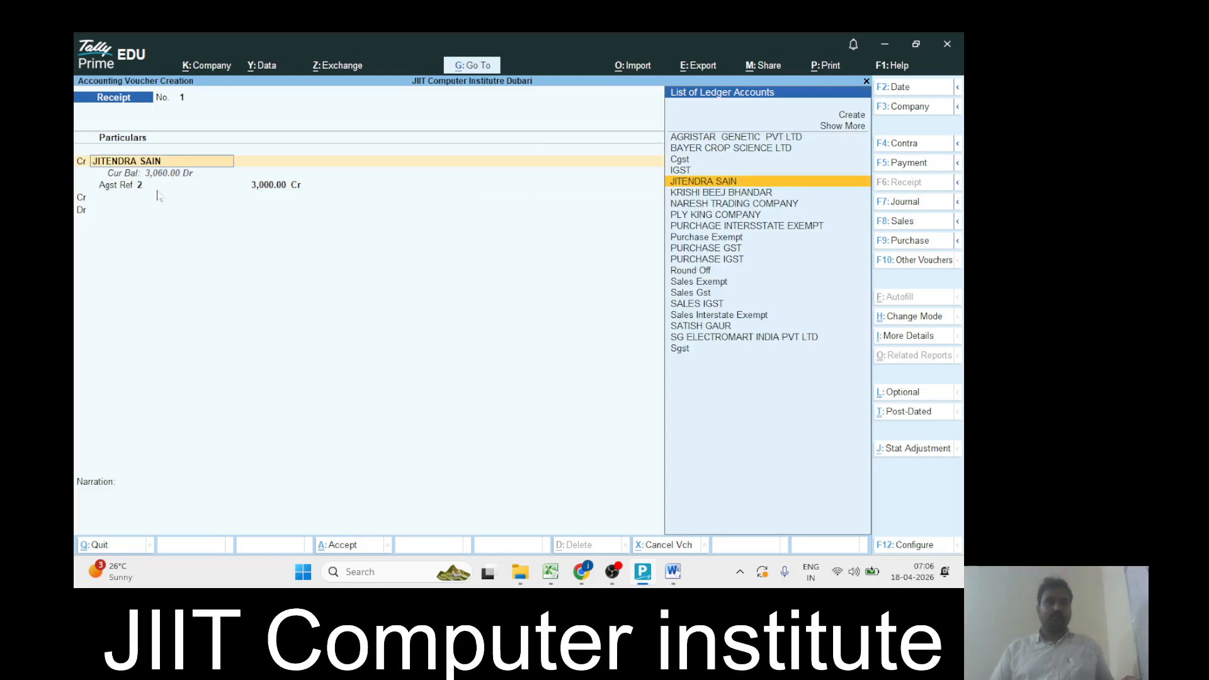
pyautogui.press('Escape')
pyautogui.press('Escape')
pyautogui.press('y')
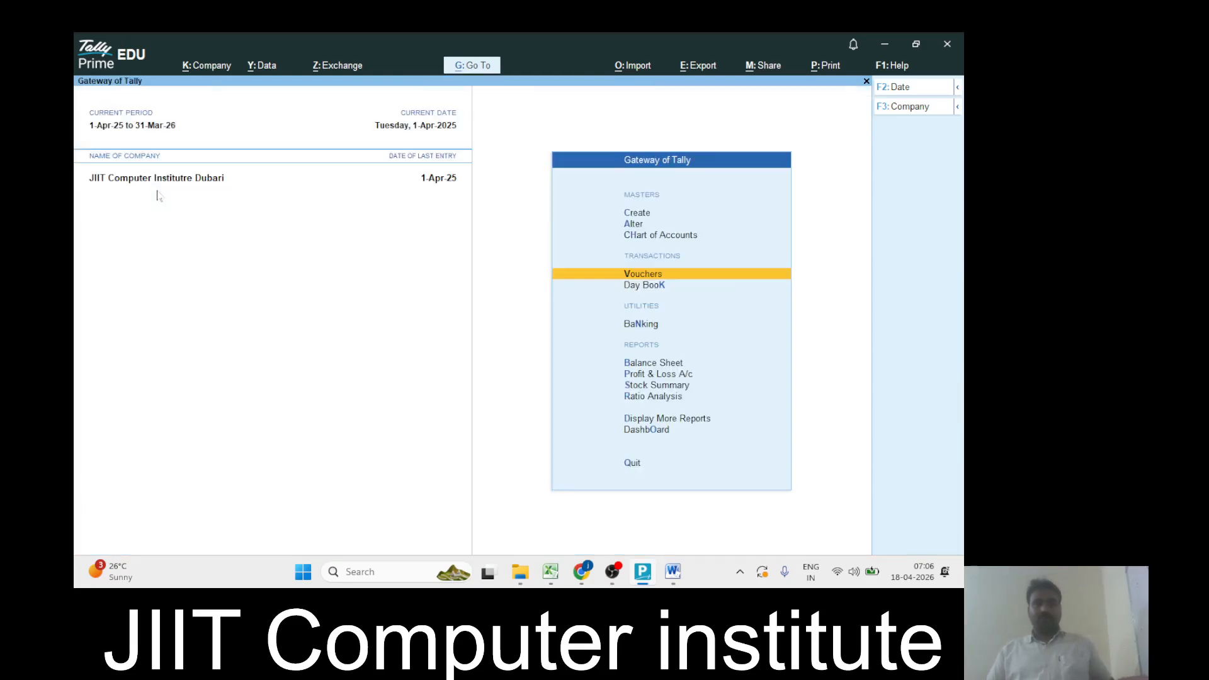
# Start a new Receipt voucher from the gateway and select Double Entry as its mode
pyautogui.press('Return')
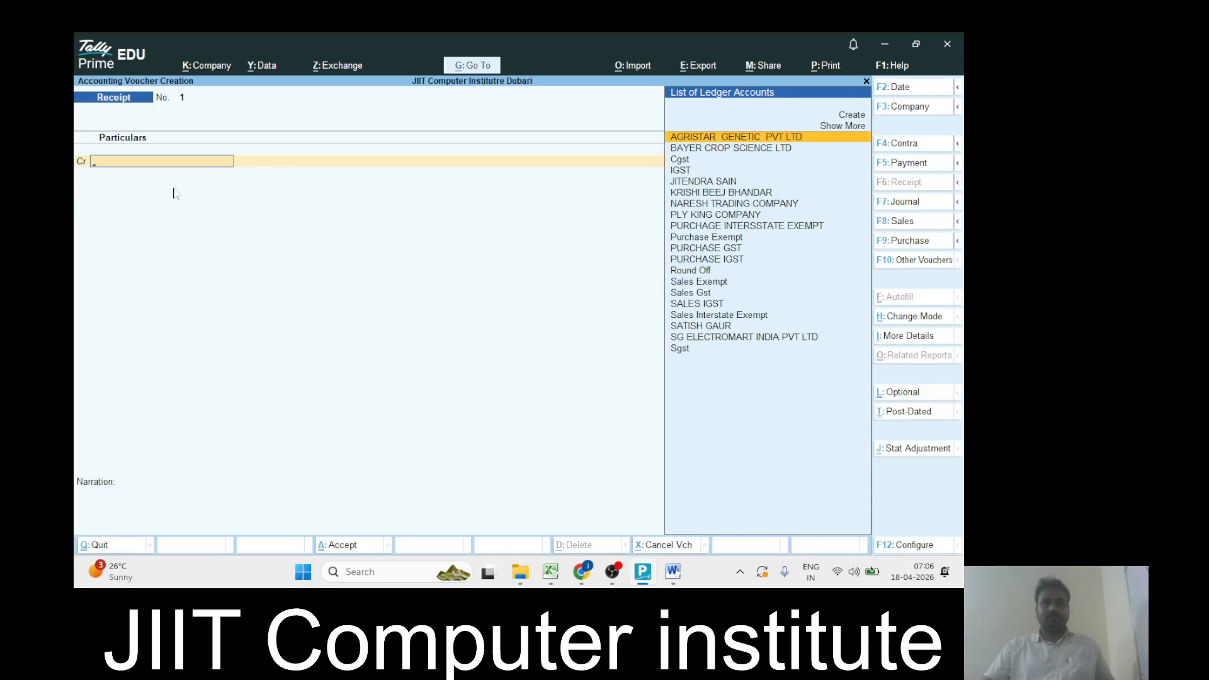
pyautogui.click(886, 317)
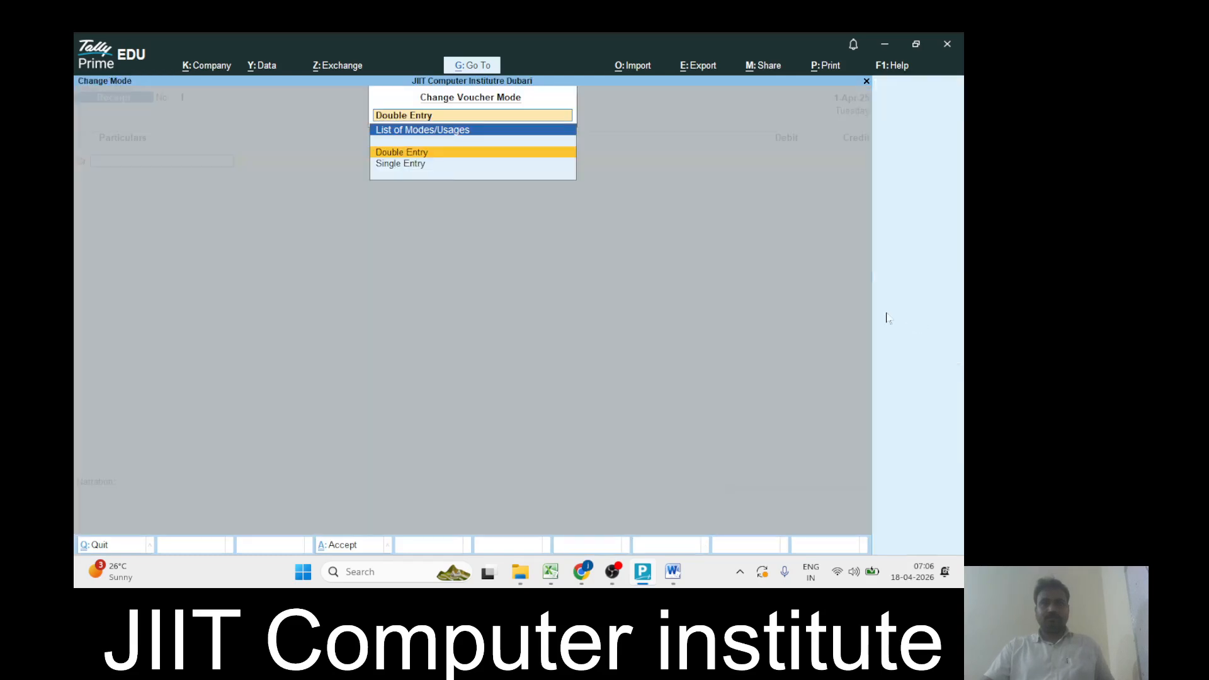
pyautogui.click(414, 153)
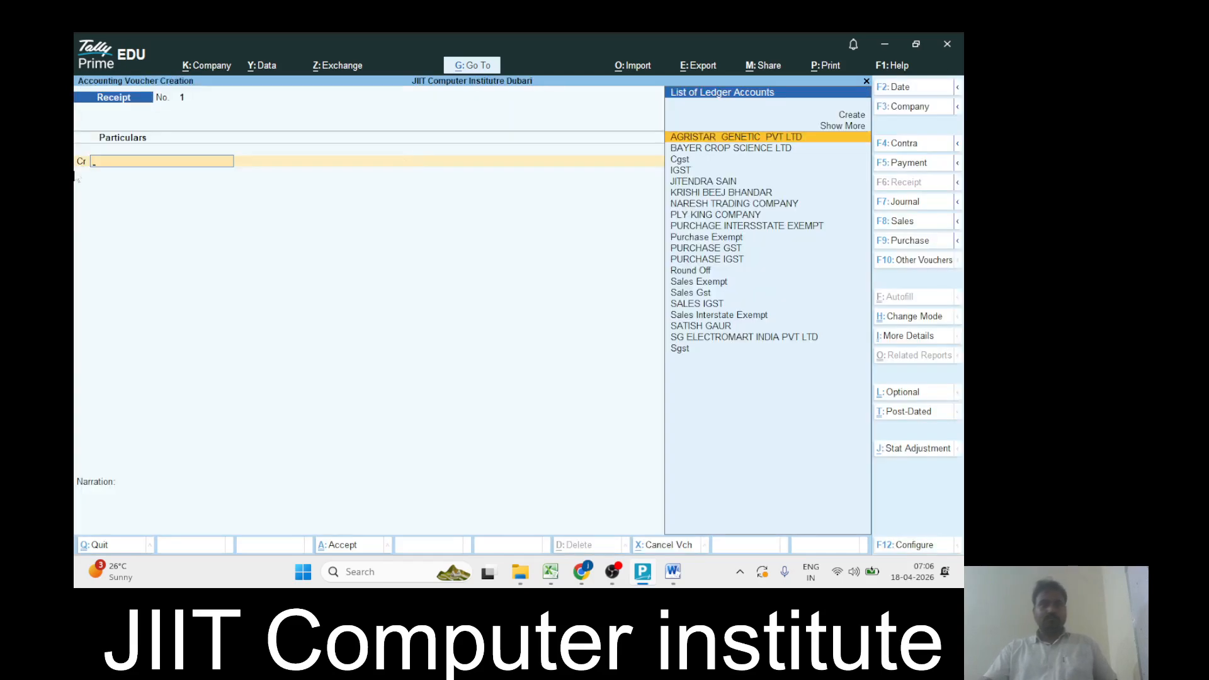
# Credit the ledger of the customer in the notes' 1.5.2019 row with 3000 and accept the bill-wise adjustment as Agst Ref
pyautogui.click(686, 183)
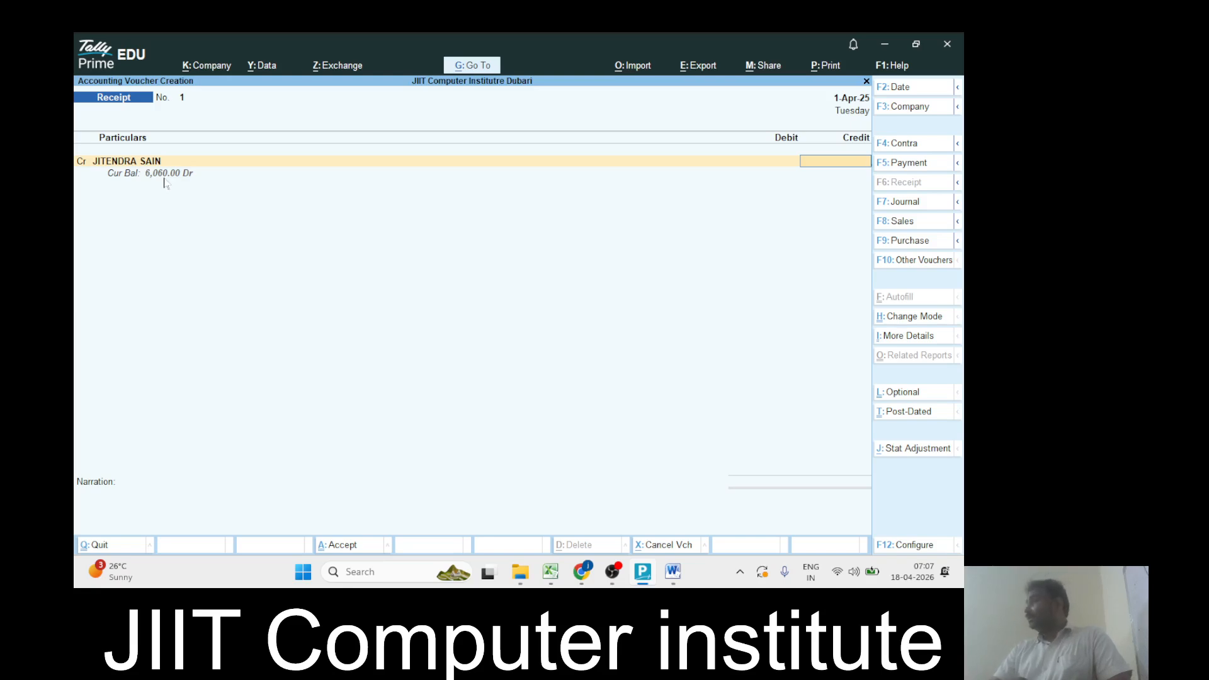
pyautogui.write('3000')
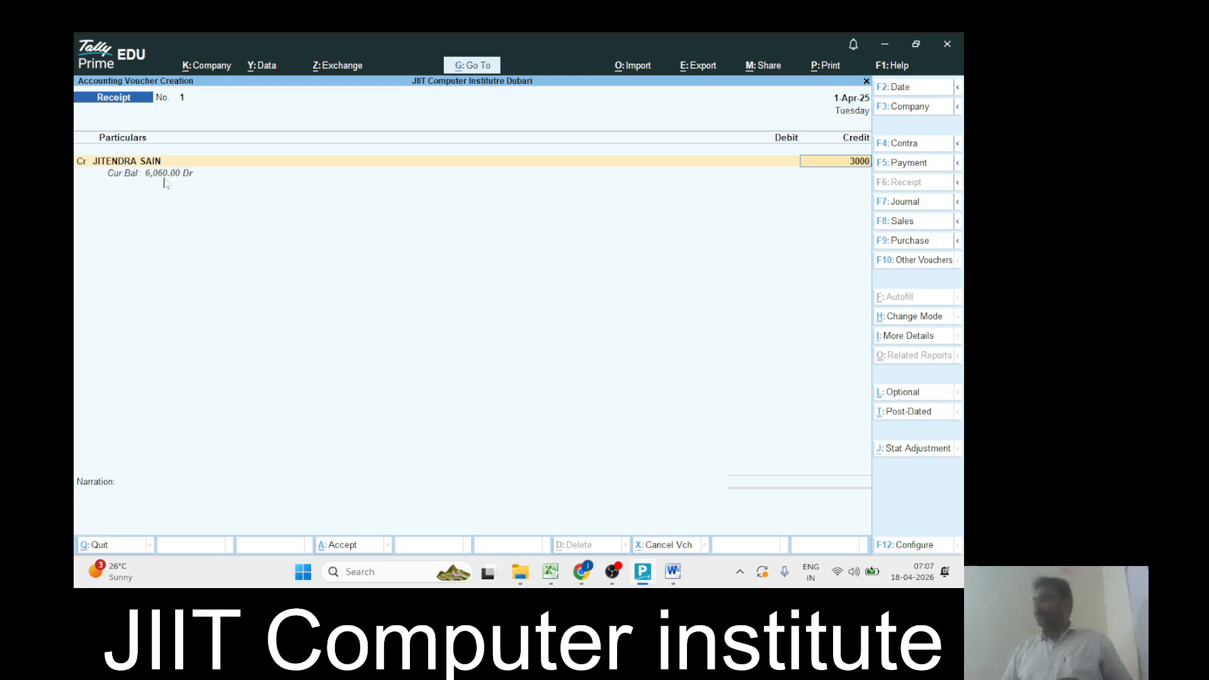
pyautogui.press('Return')
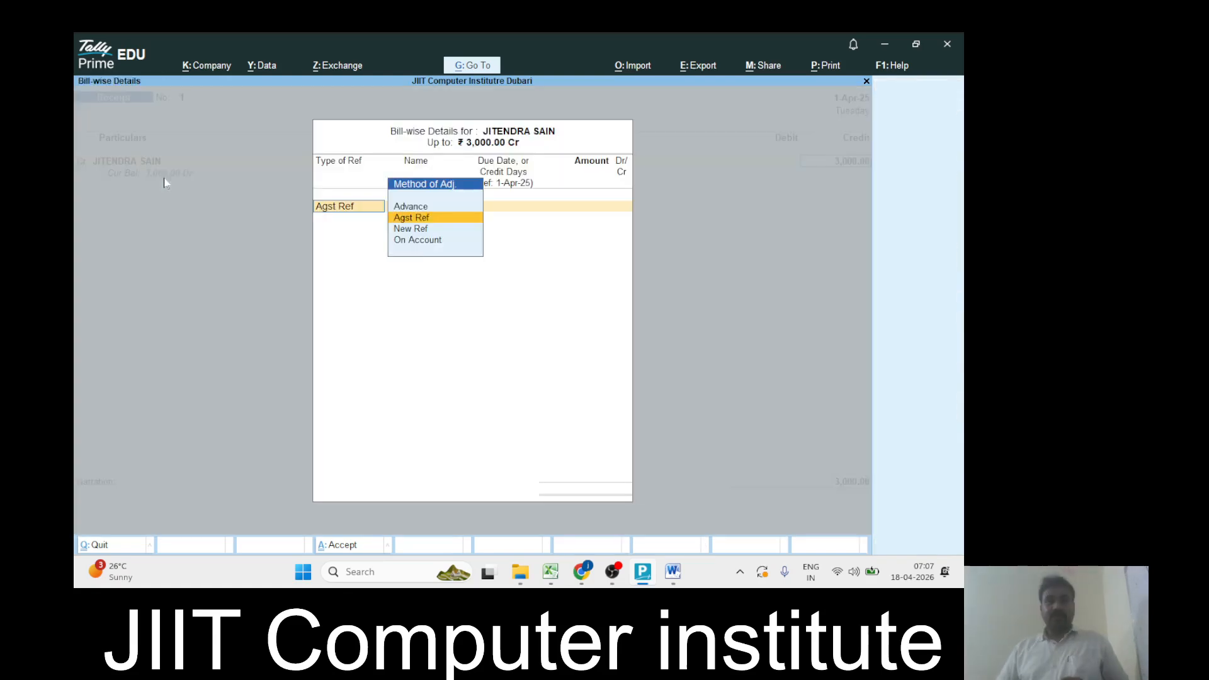
pyautogui.hotkey('ctrl', 'a')
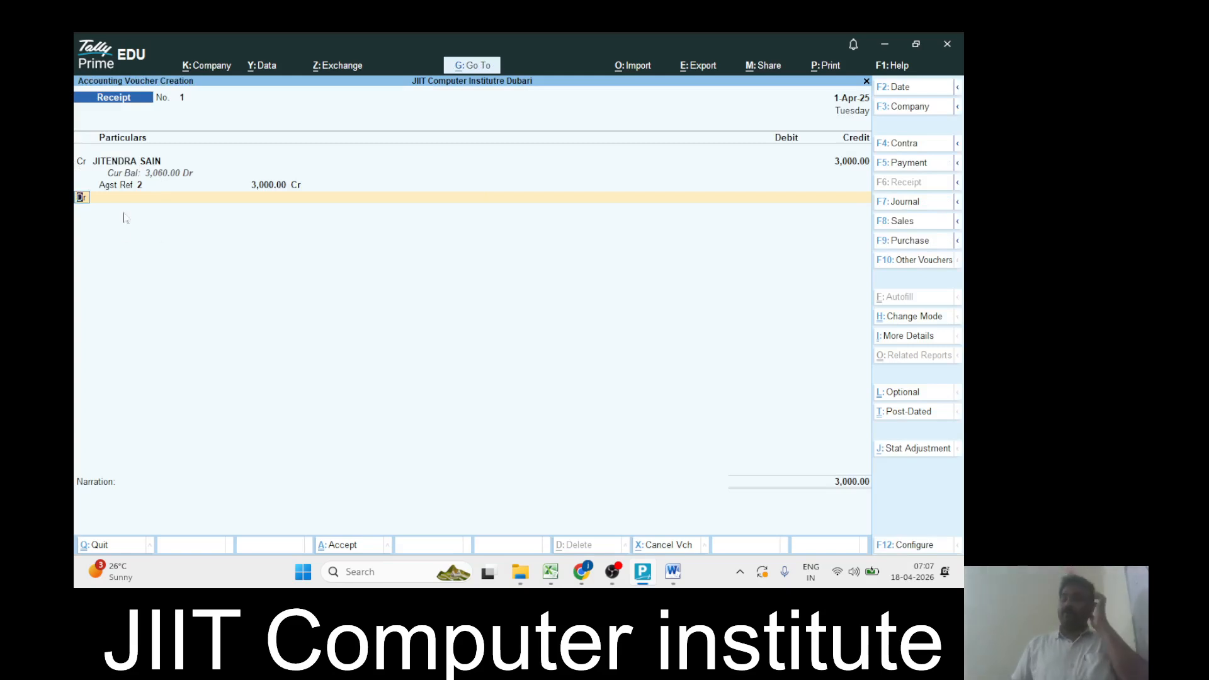
# Debit the Cash ledger with 3000, leave the narration blank, and accept the receipt voucher
pyautogui.press('Return')
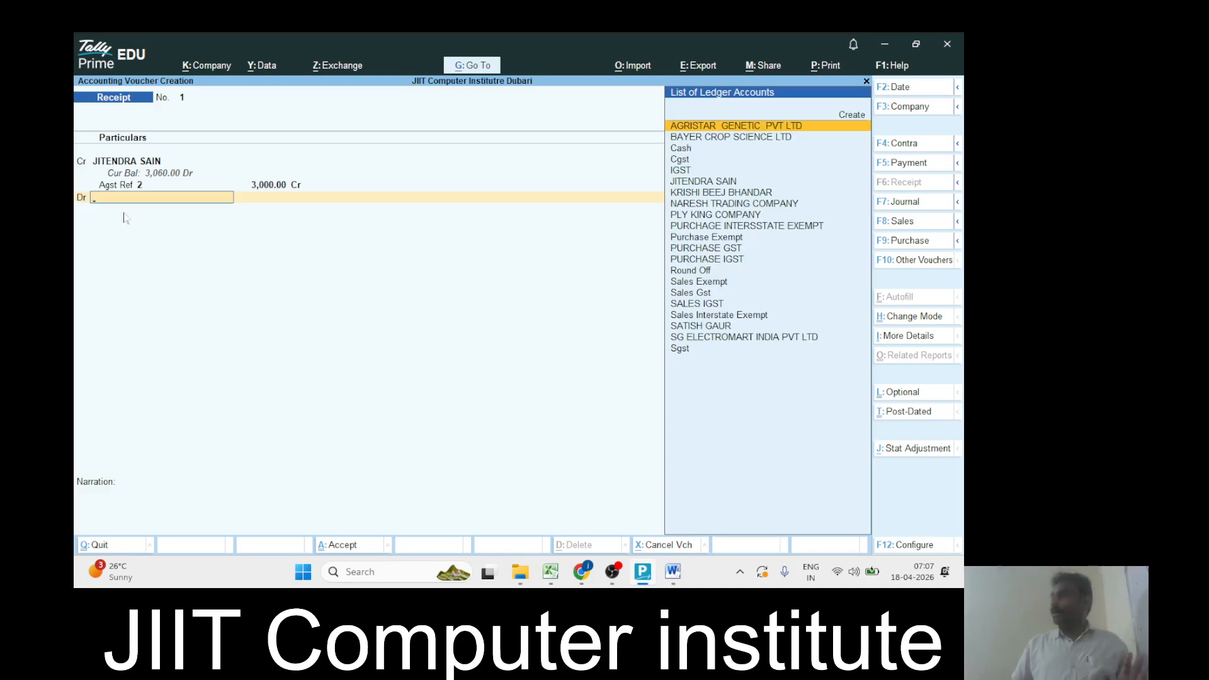
pyautogui.write('cash')
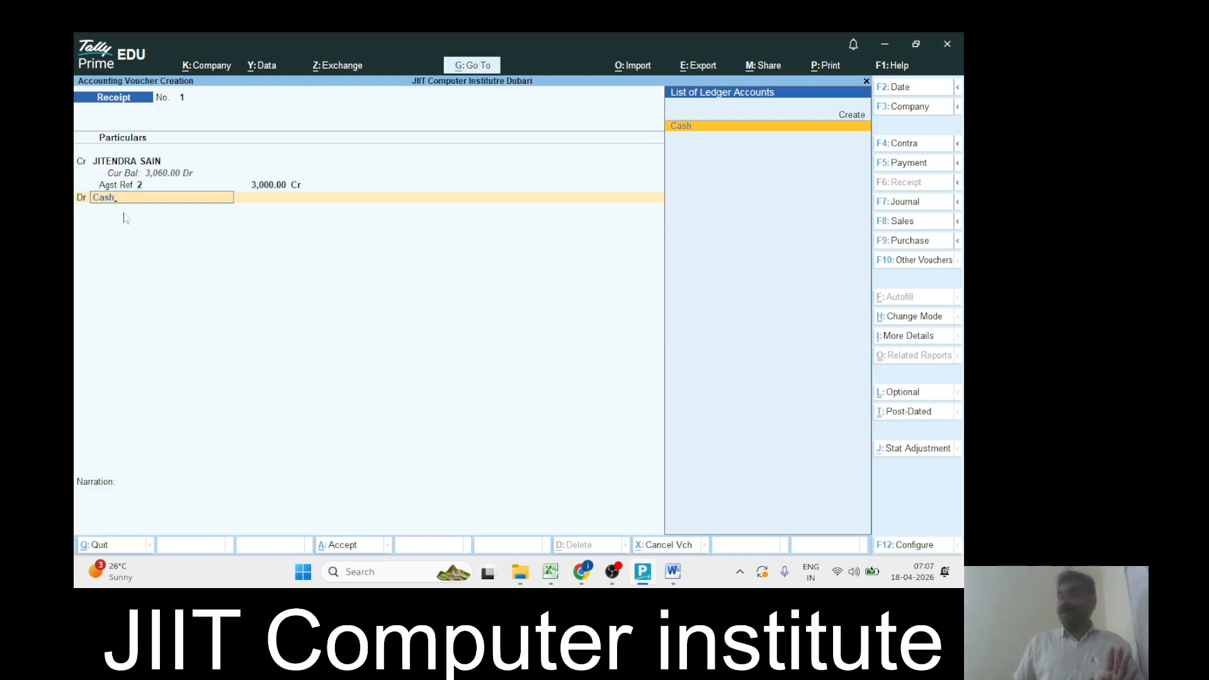
pyautogui.press('Return')
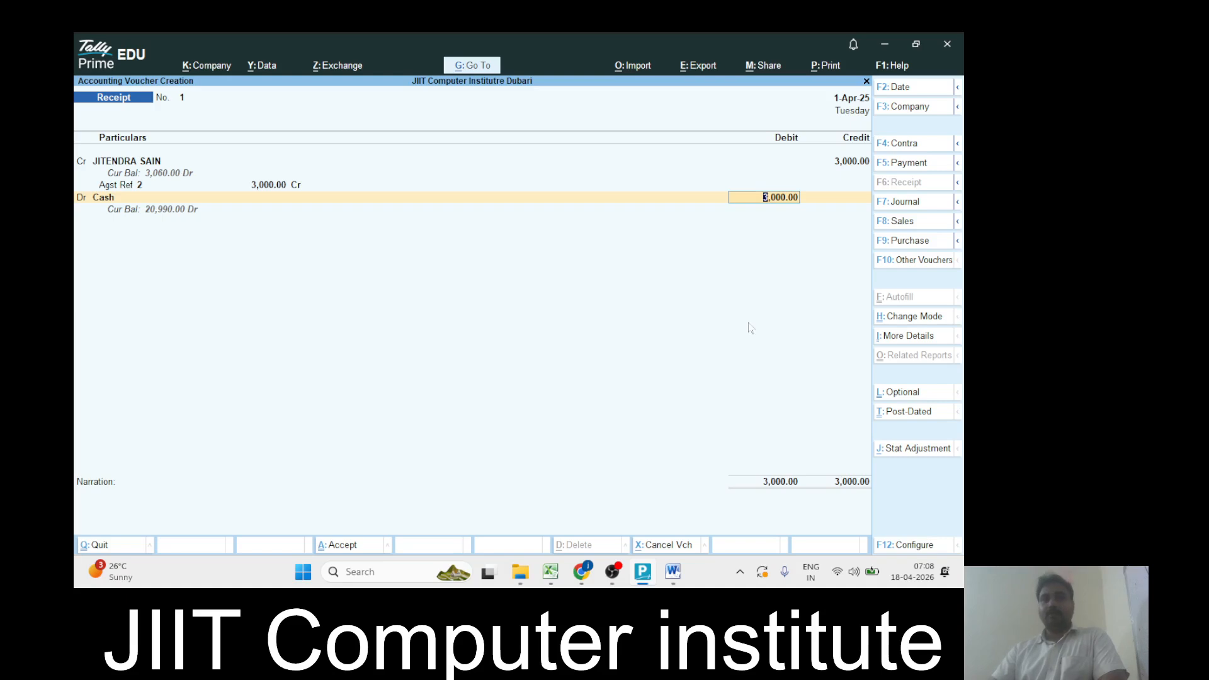
pyautogui.press('Return')
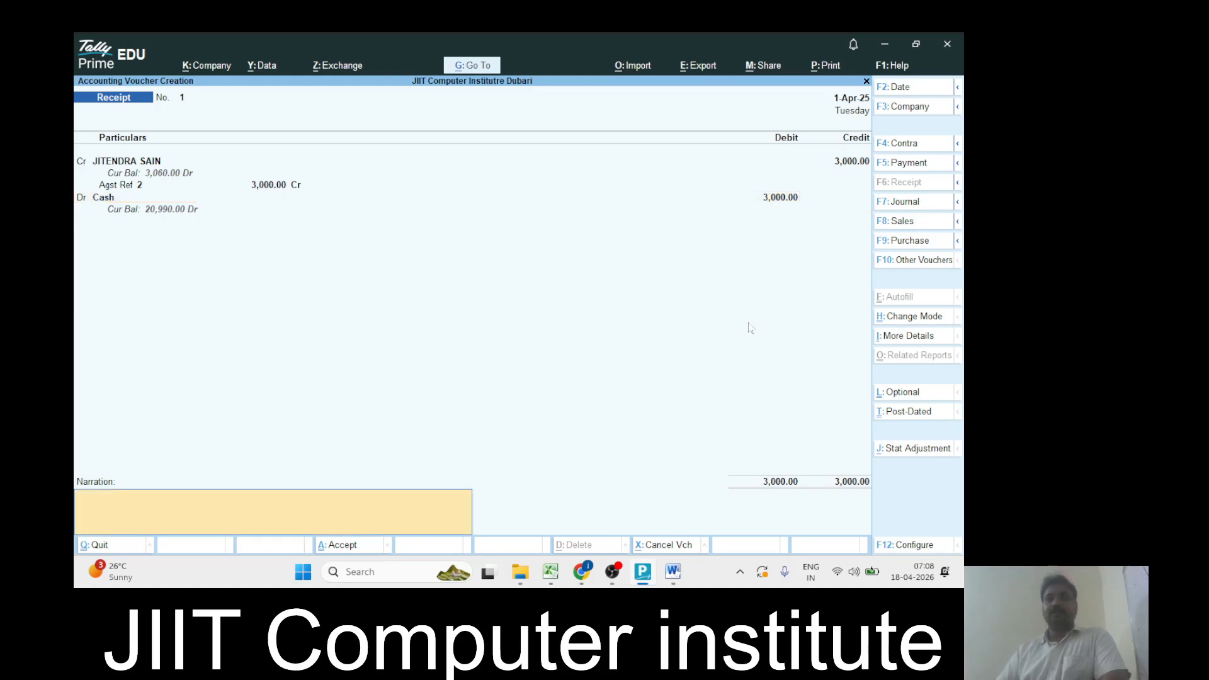
pyautogui.press('Return')
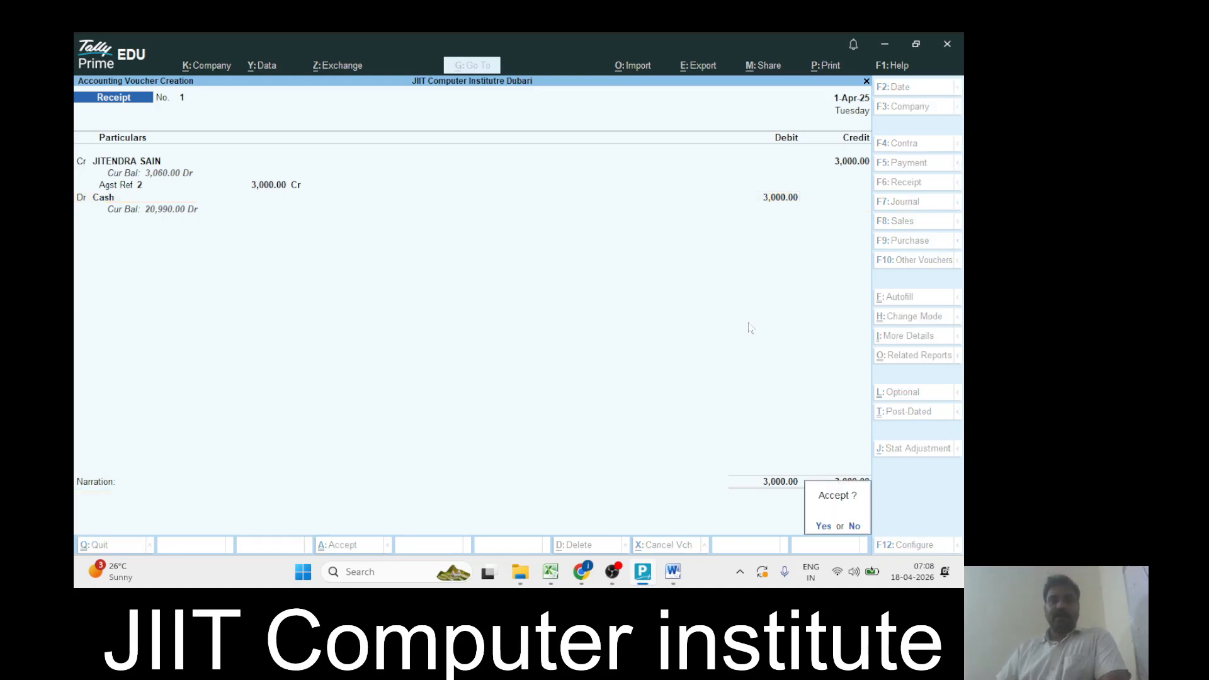
pyautogui.press('Return')
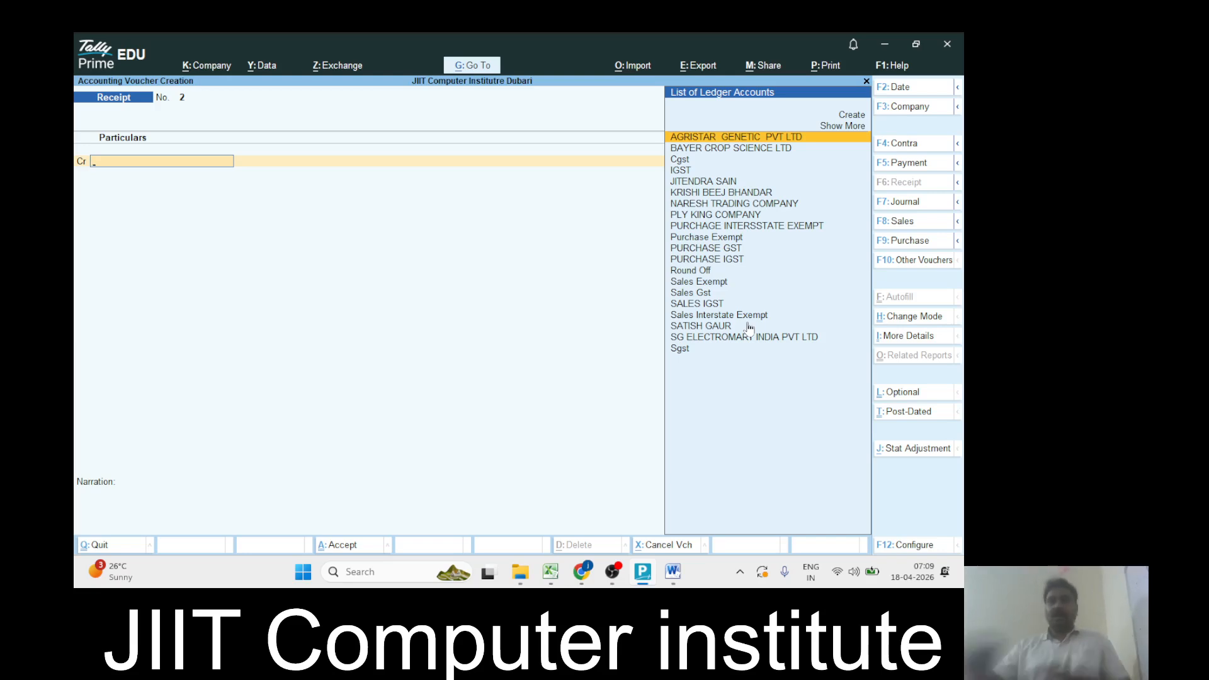
# Compare the customers in the Word notes with the ledger list, and mark the NARESH TRADING COMPANY row dated 1.3.2020
pyautogui.press('alt')
pyautogui.hotkey('alt', 'Tab')
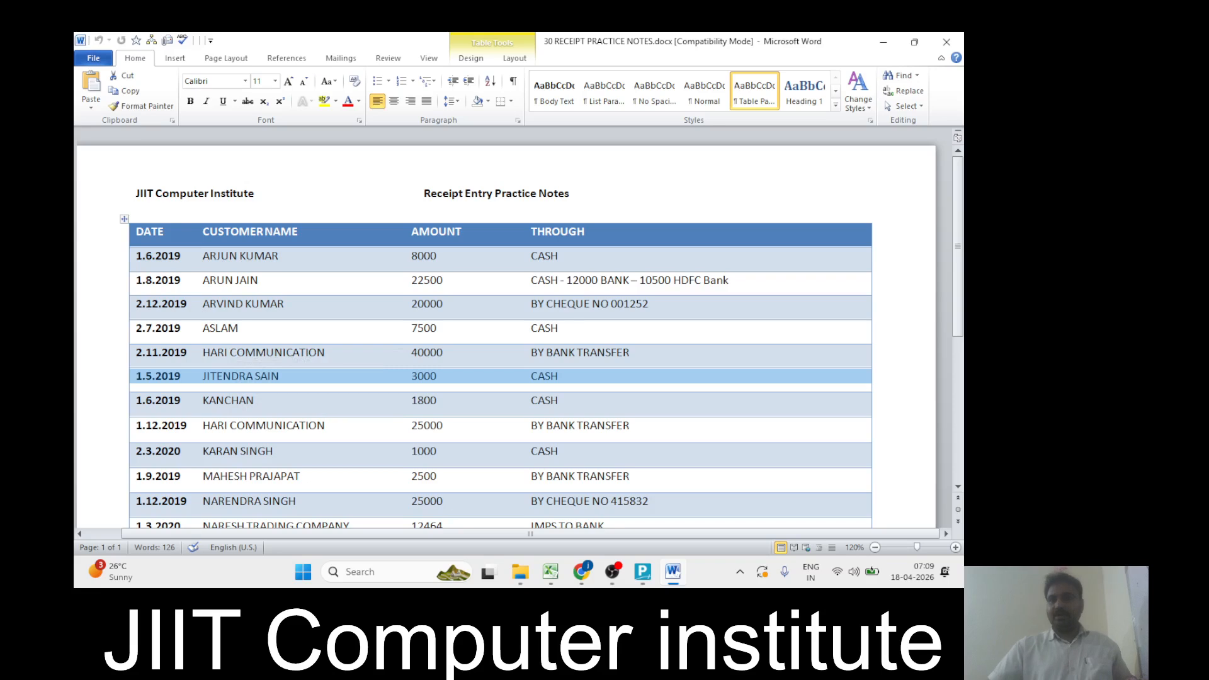
pyautogui.doubleClick(427, 426)
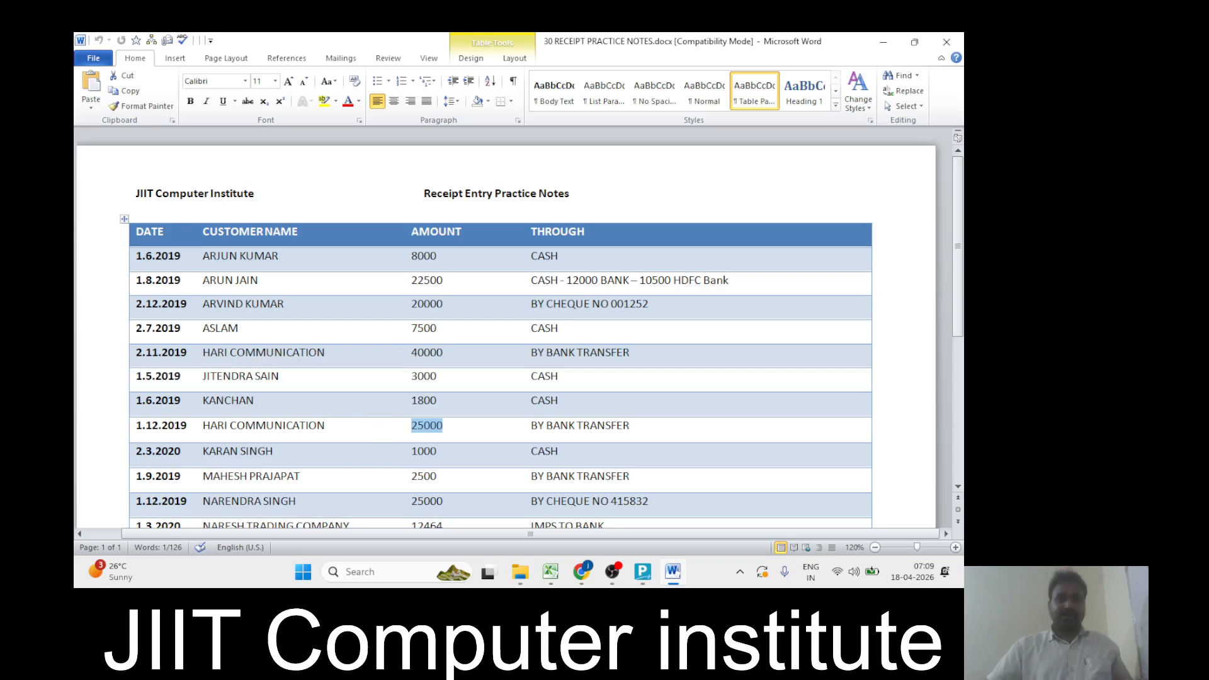
pyautogui.hotkey('alt', 'Tab')
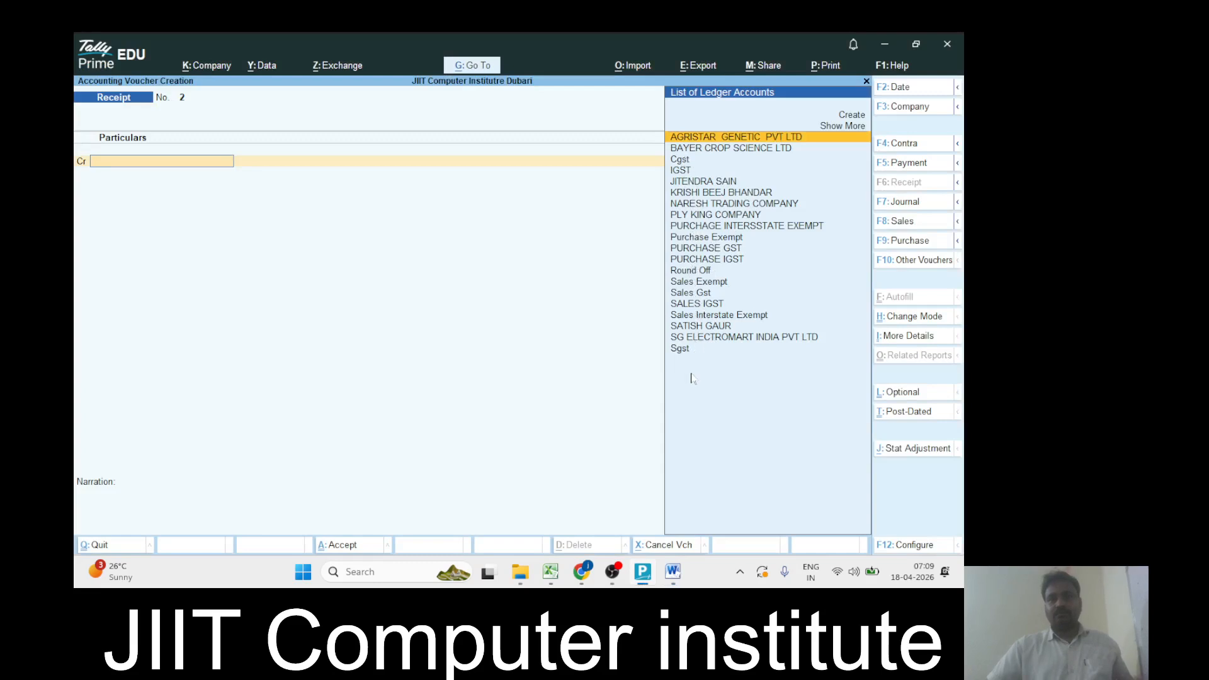
pyautogui.hotkey('alt', 'Tab')
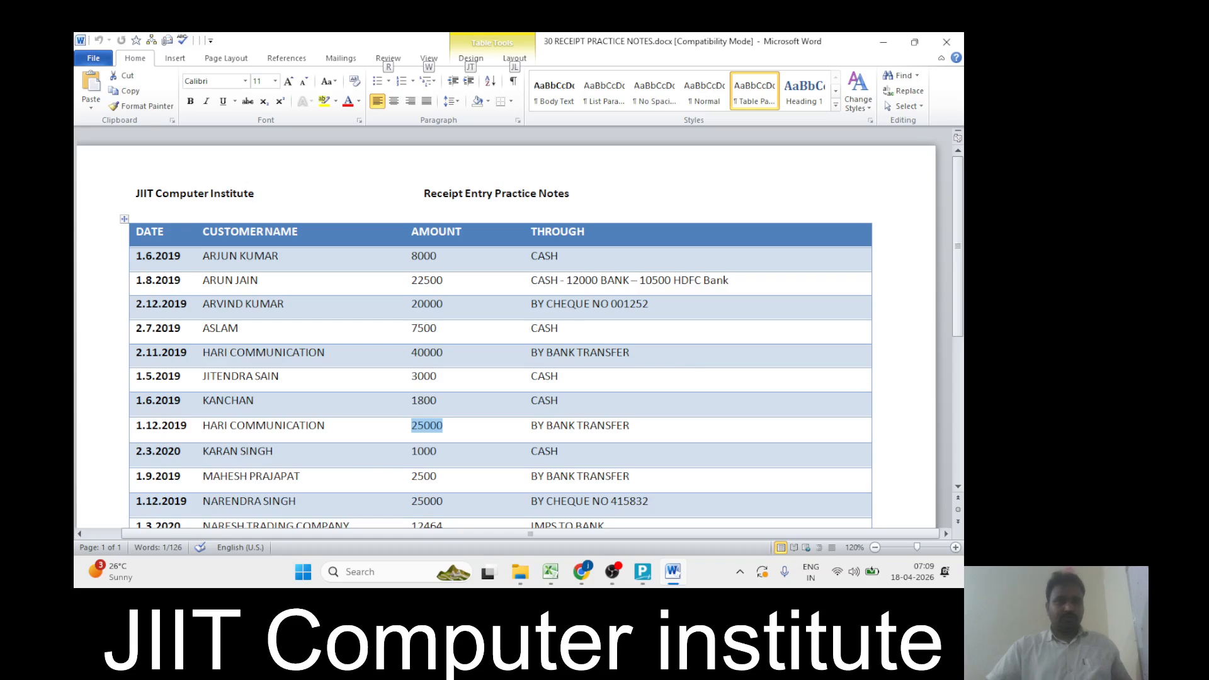
pyautogui.hotkey('alt', 'Tab')
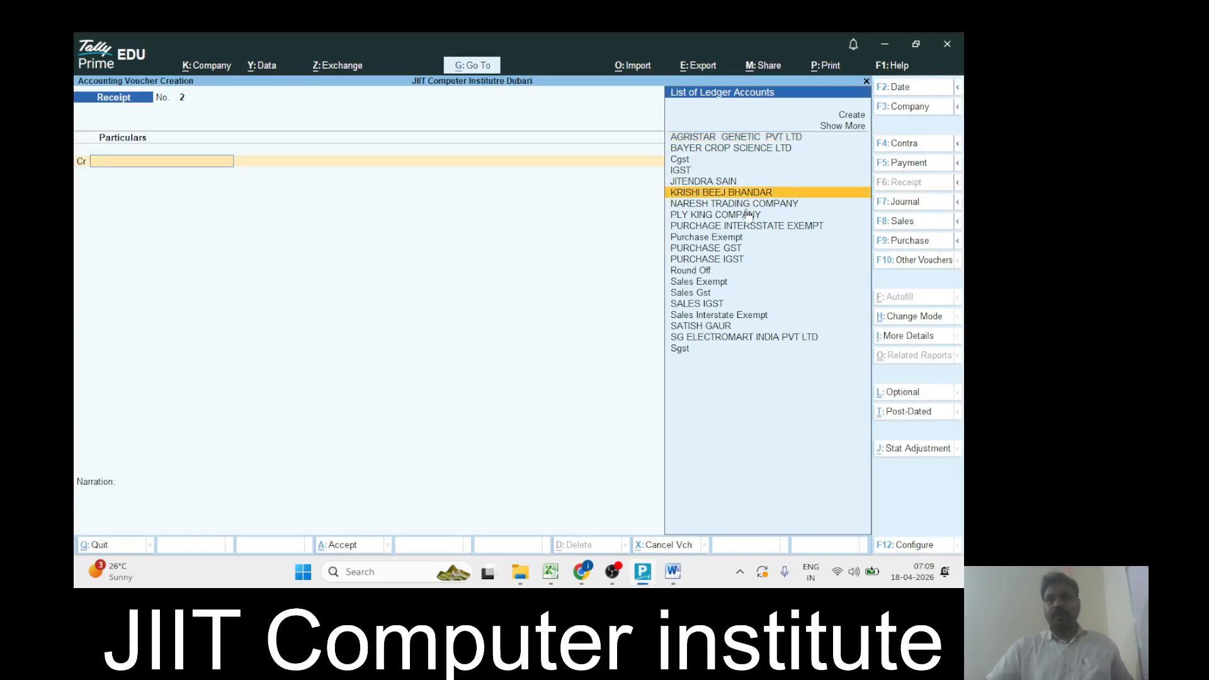
pyautogui.press('alt')
pyautogui.hotkey('alt', 'Tab')
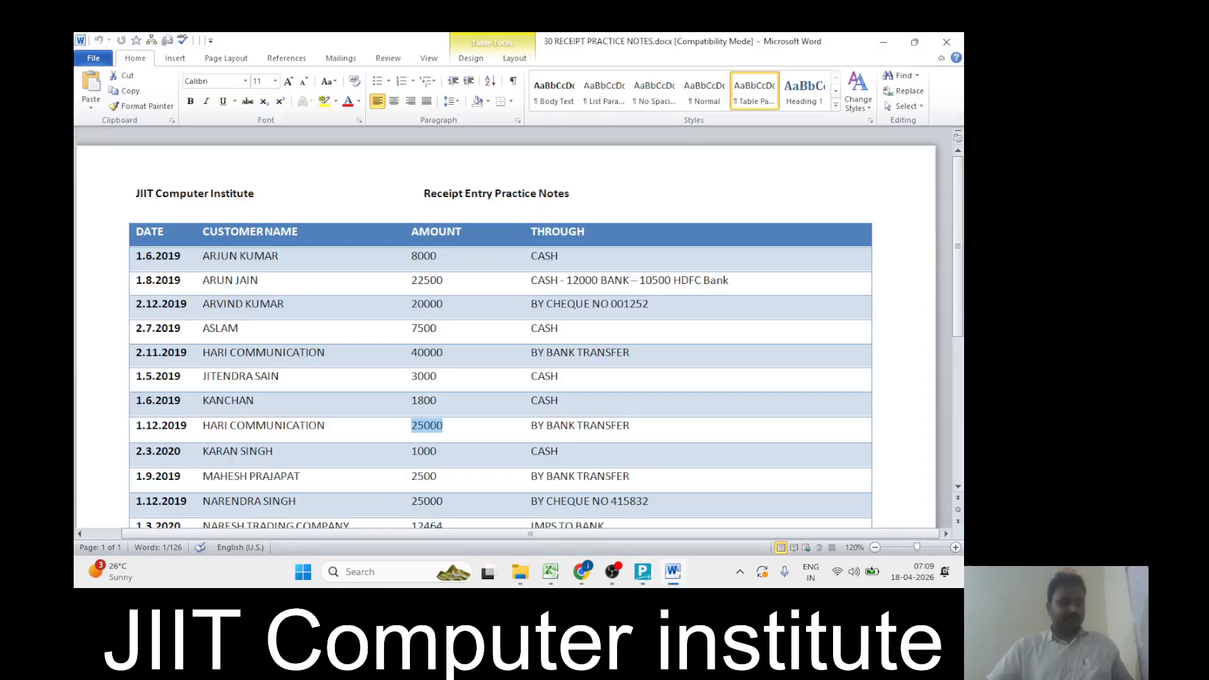
pyautogui.scroll(-1, 519, 329)
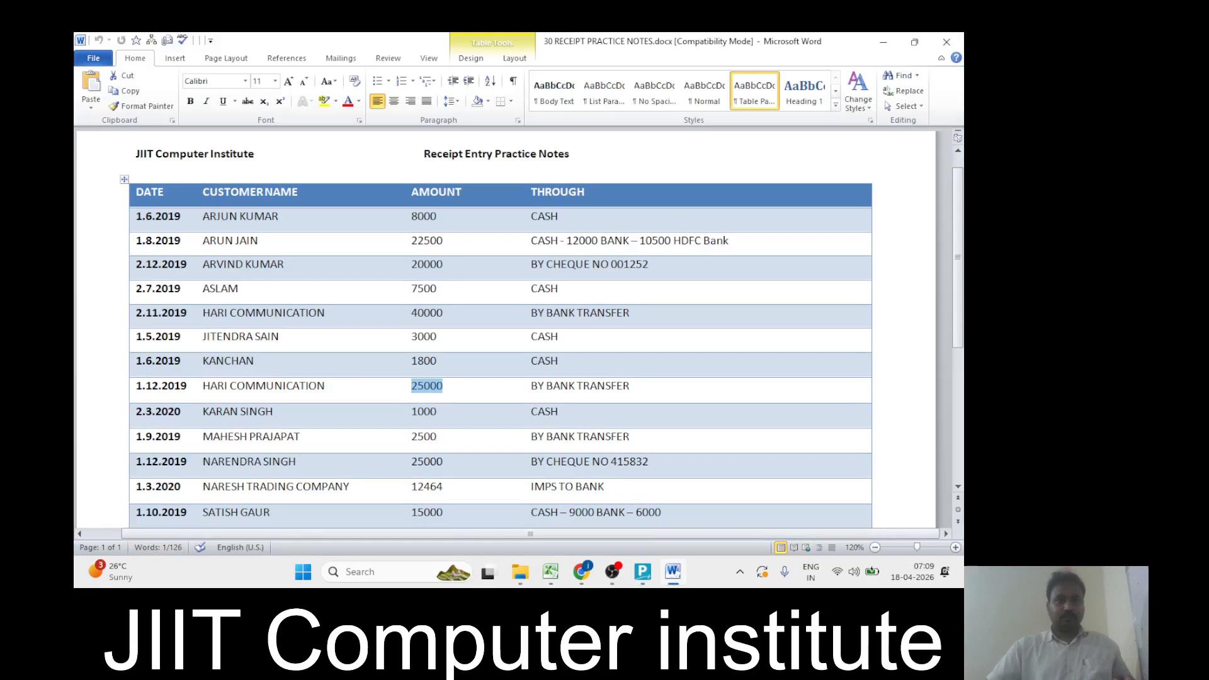
pyautogui.moveTo(137, 486); pyautogui.dragTo(585, 487)
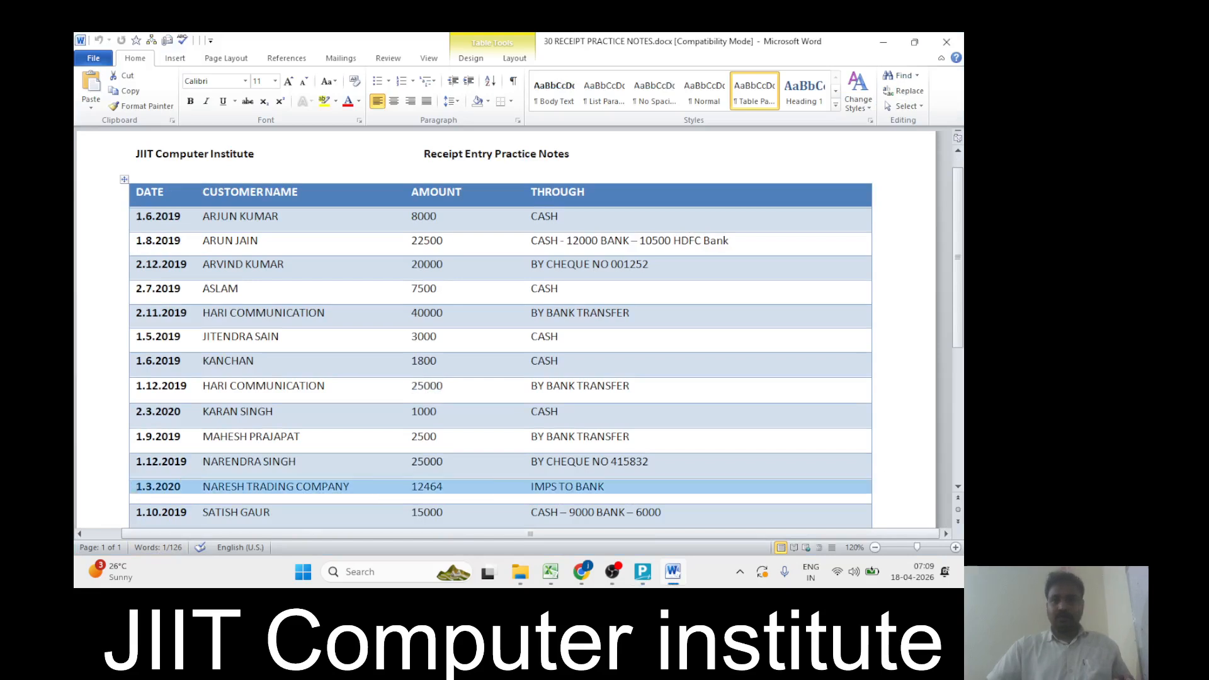
pyautogui.scroll(-5, 263, 348)
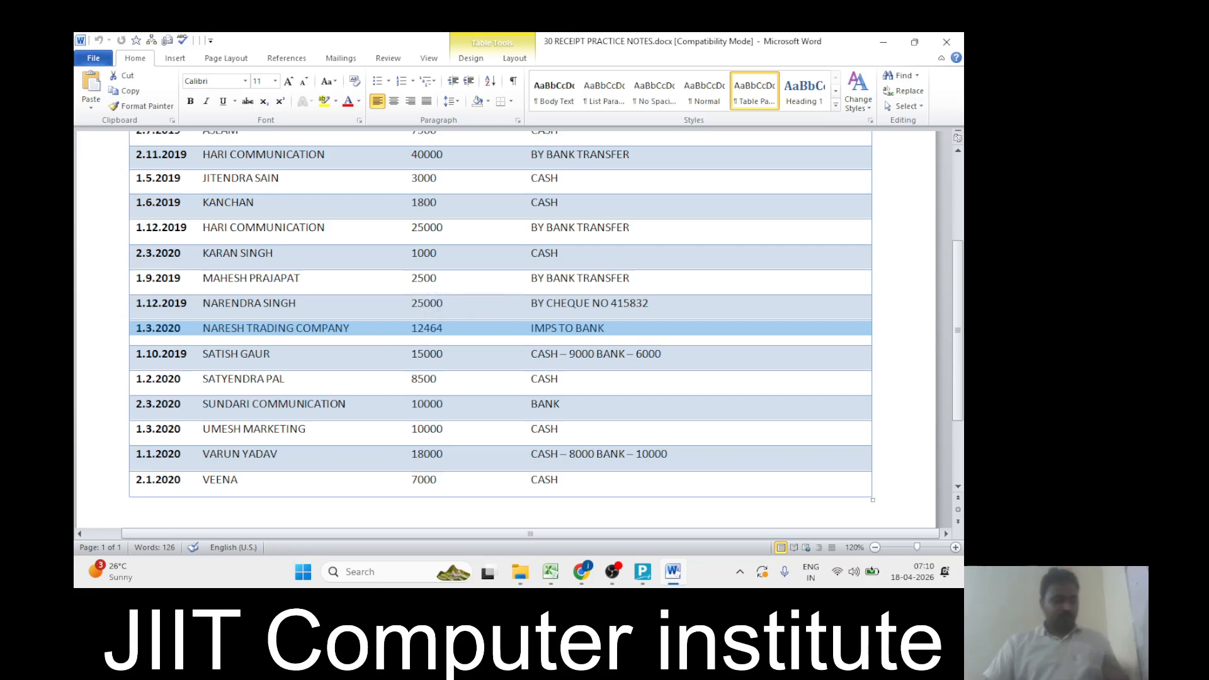
# In TallyPrime, credit NARESH TRADING COMPANY with the 12464 copied from the Word notes and accept the bill-wise adjustment as Agst Ref
pyautogui.hotkey('alt', 'Tab')
pyautogui.write('Nare')
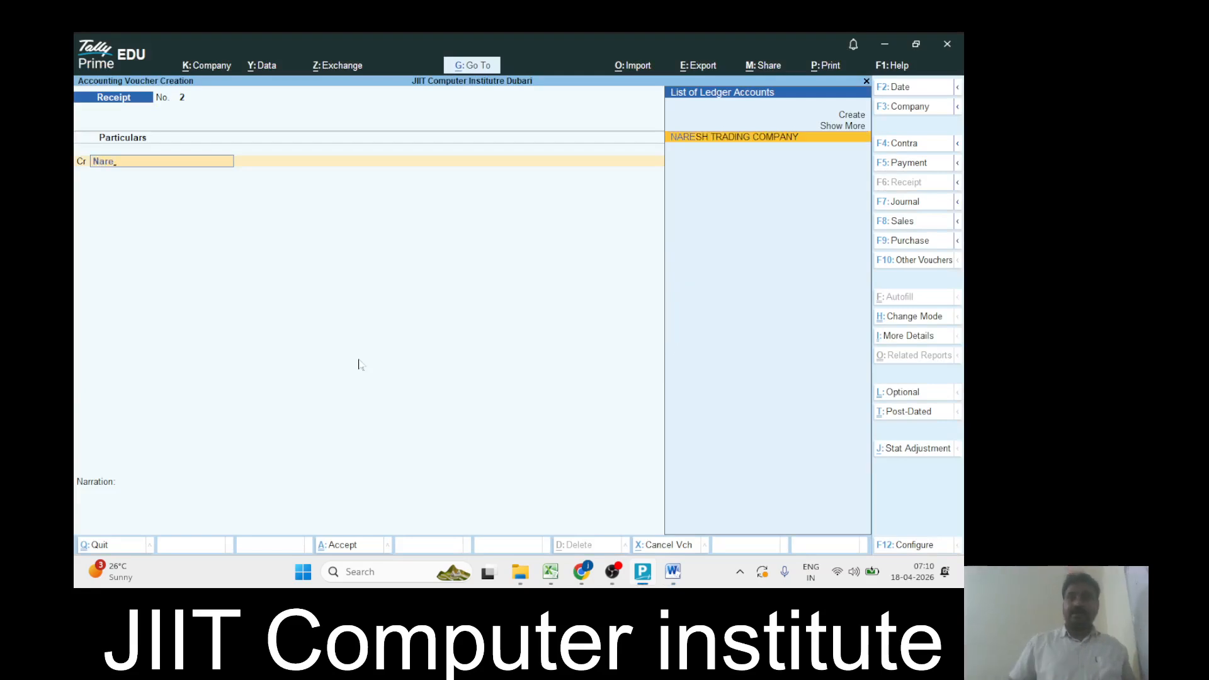
pyautogui.press('Return')
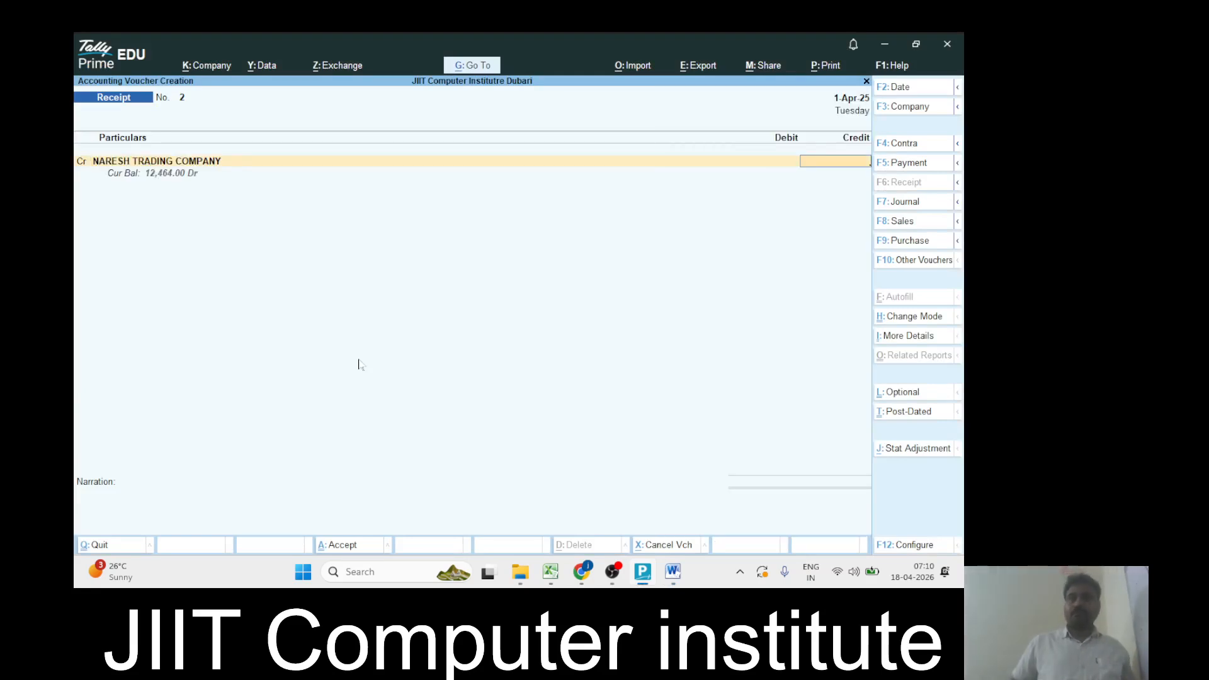
pyautogui.hotkey('alt', 'Tab')
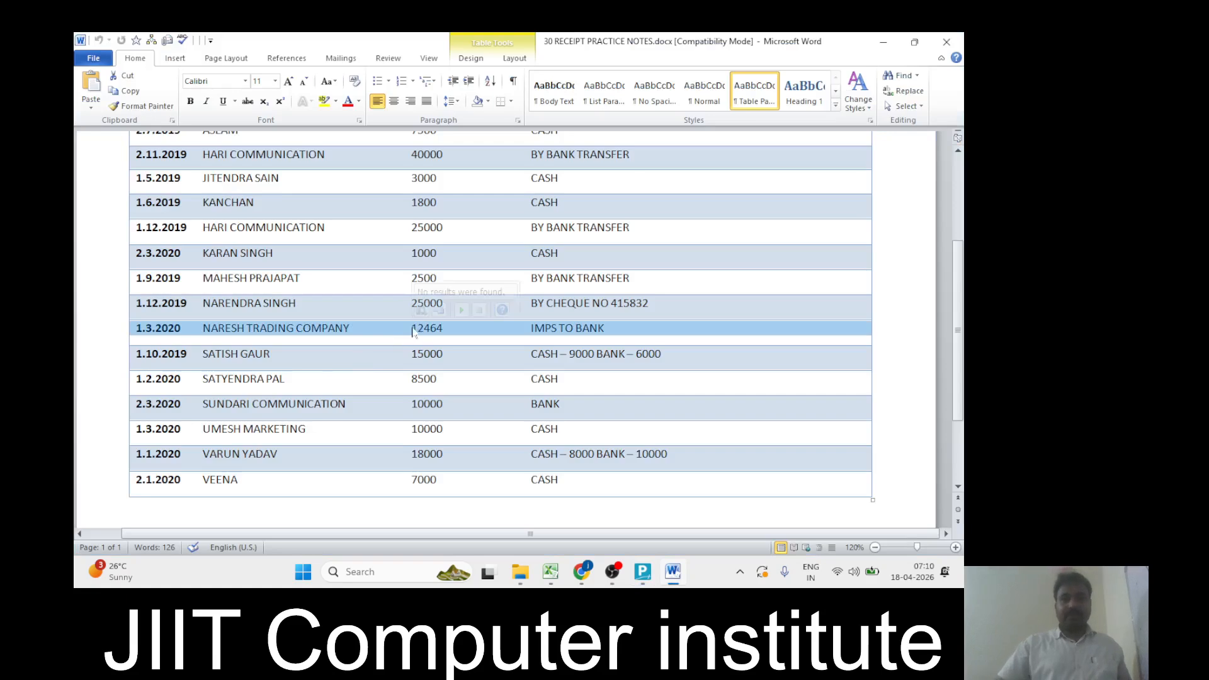
pyautogui.moveTo(418, 334); pyautogui.dragTo(442, 333)
pyautogui.doubleClick(434, 329)
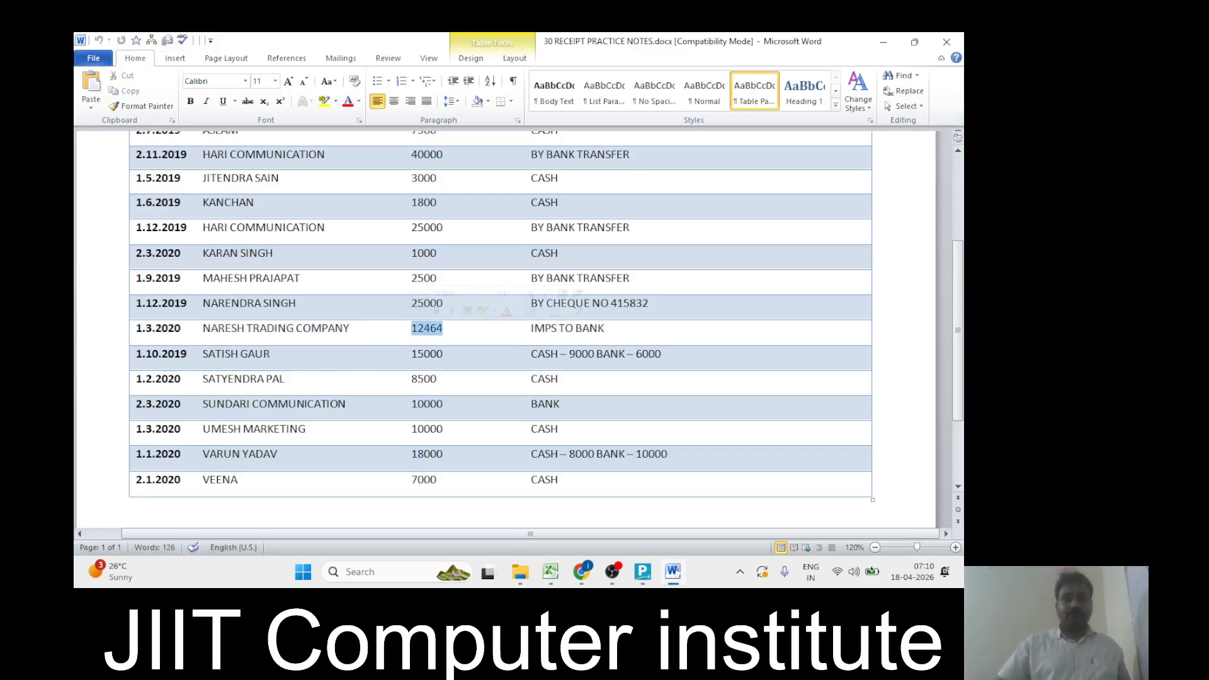
pyautogui.hotkey('ctrl', 'c')
pyautogui.hotkey('alt', 'Tab')
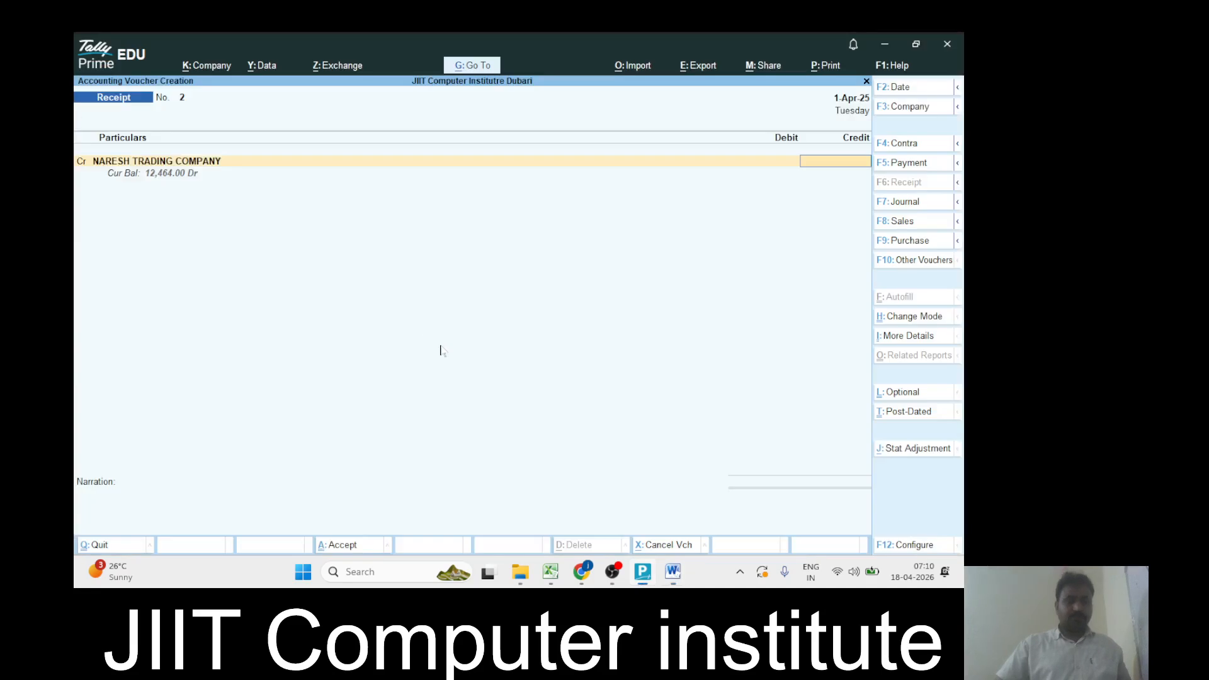
pyautogui.hotkey('ctrl', 'alt', 'v')
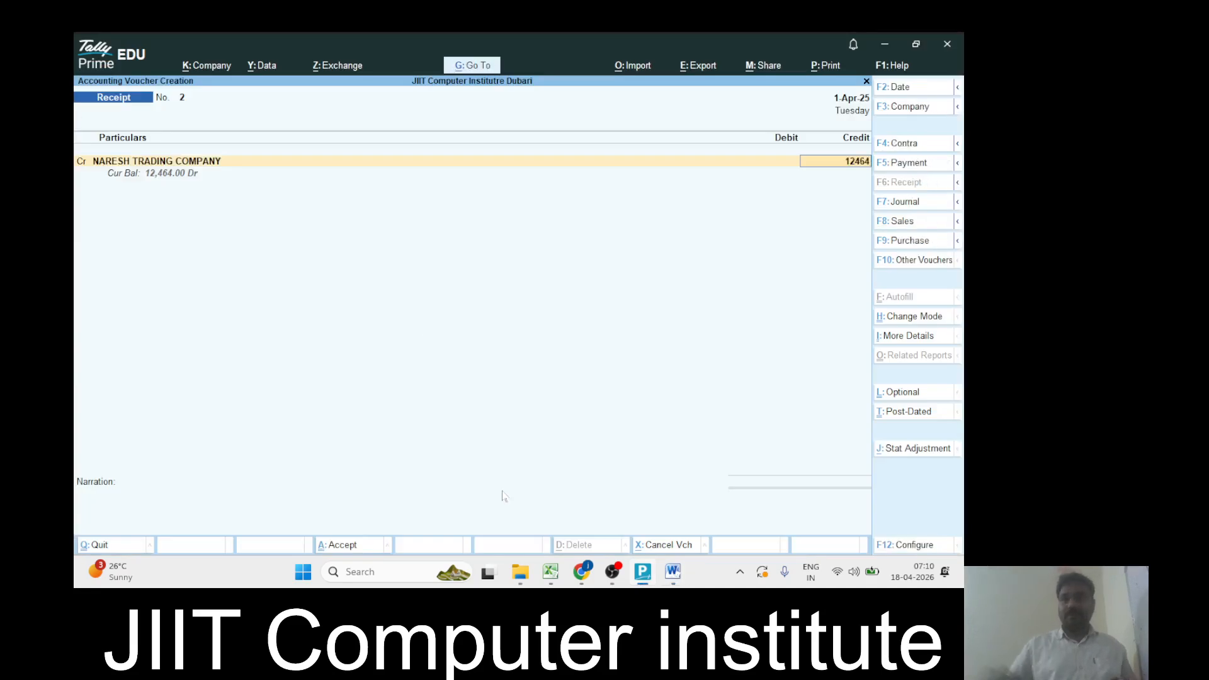
pyautogui.press('Return')
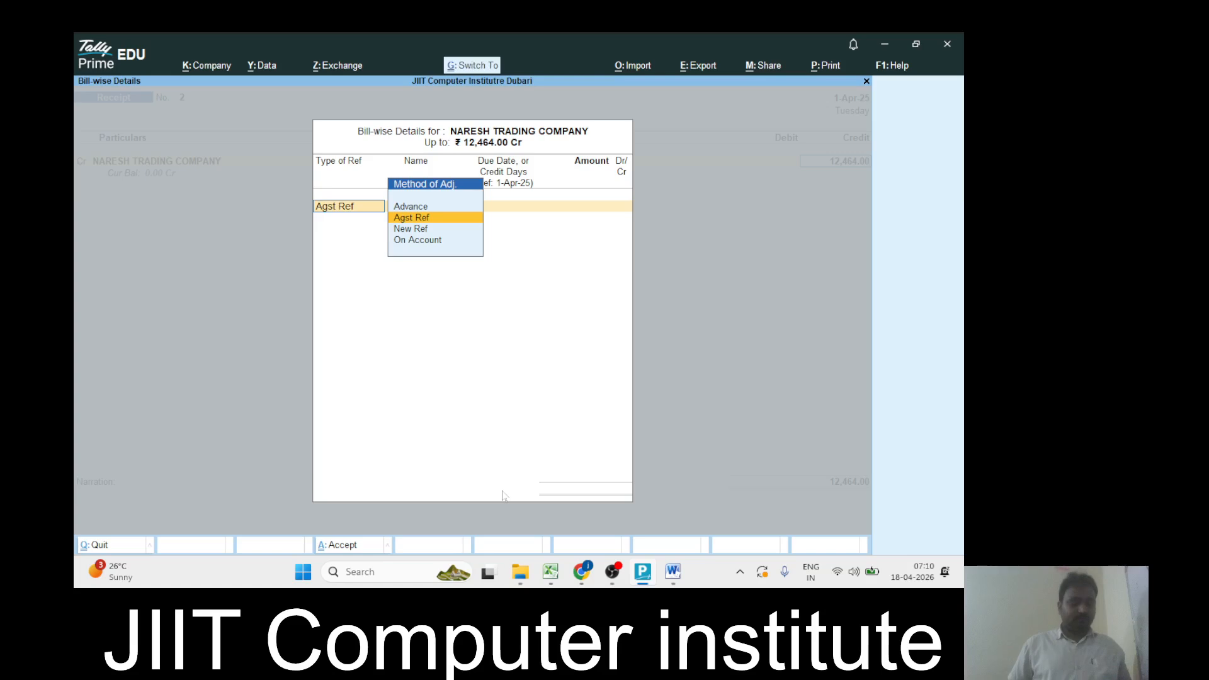
pyautogui.hotkey('ctrl', 'a')
# For the debit line, start a new ledger named HDFC Bank Current Account under the Bank Accounts group
pyautogui.press('Return')
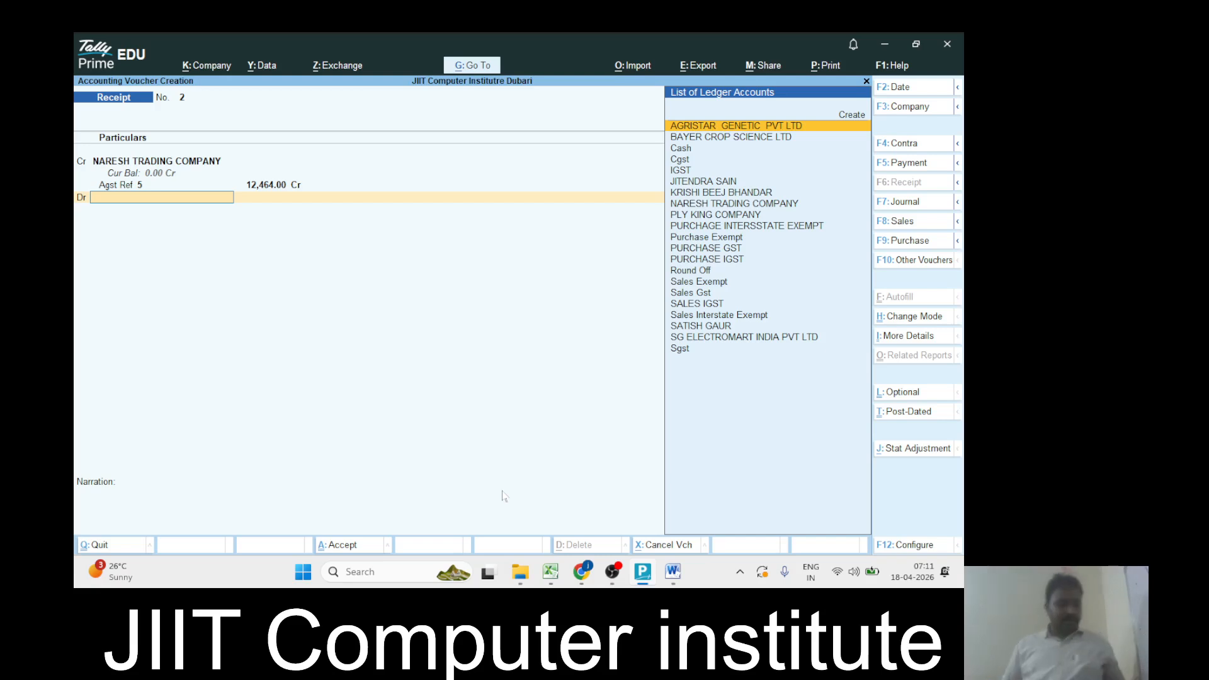
pyautogui.press('alt')
pyautogui.hotkey('alt', 'c')
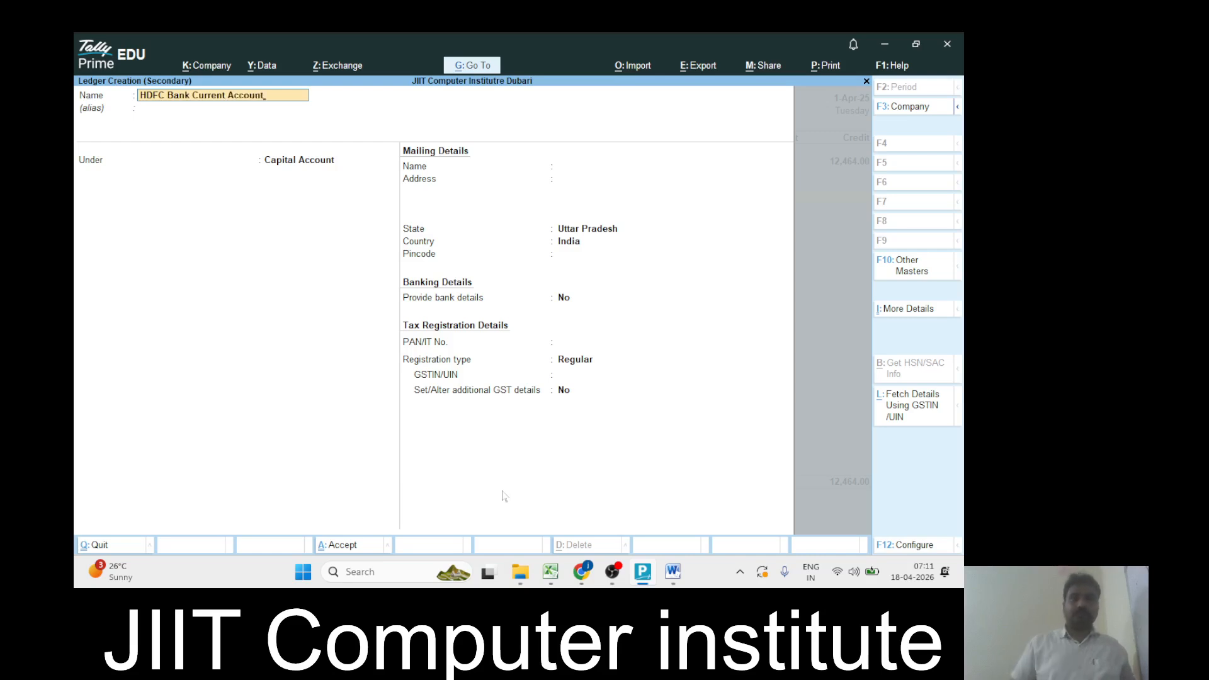
pyautogui.press('Return')
pyautogui.press('Return')
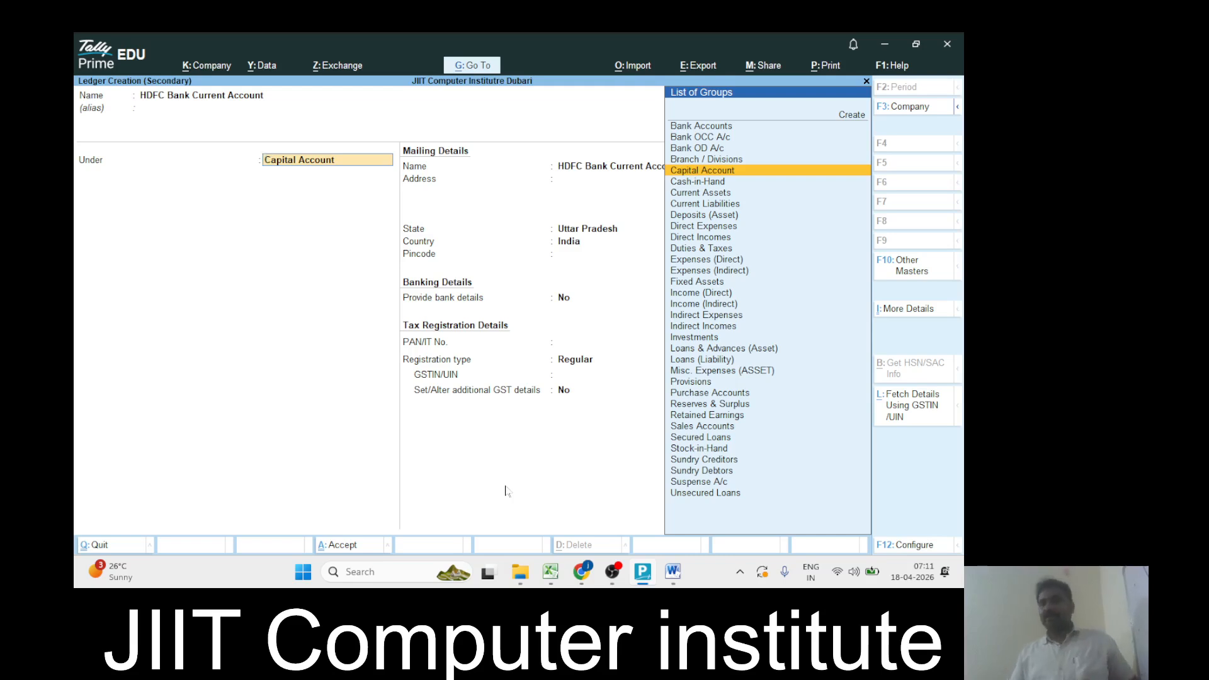
pyautogui.write('B')
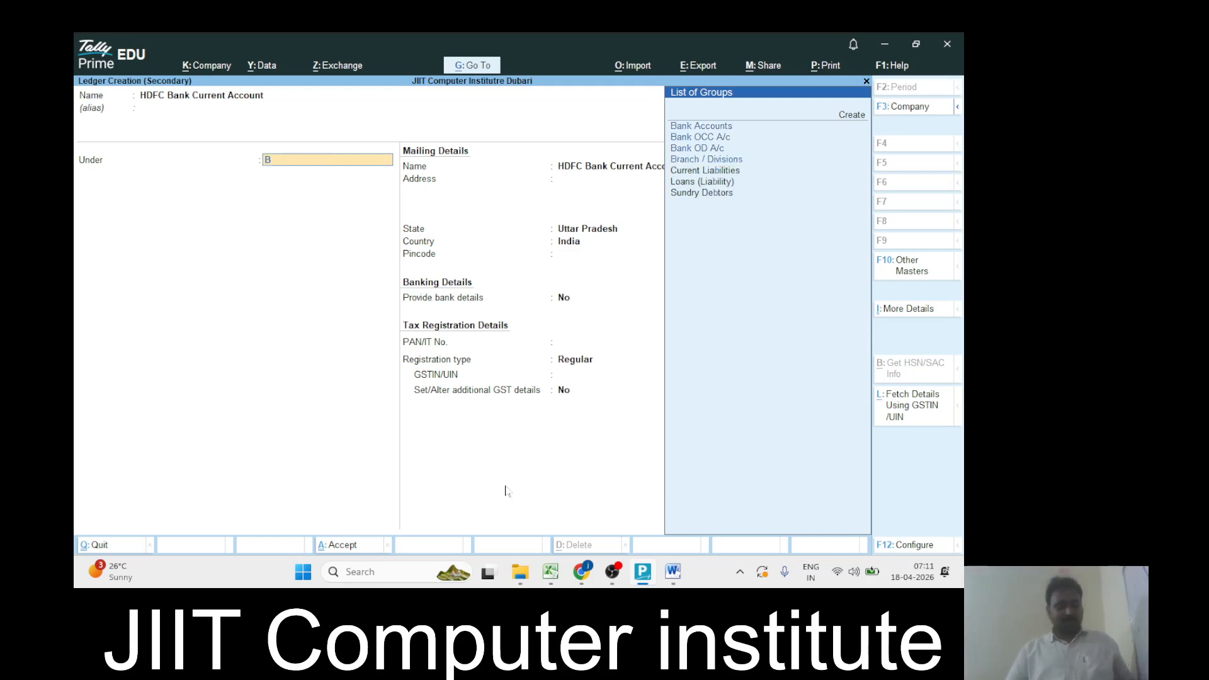
pyautogui.write('an')
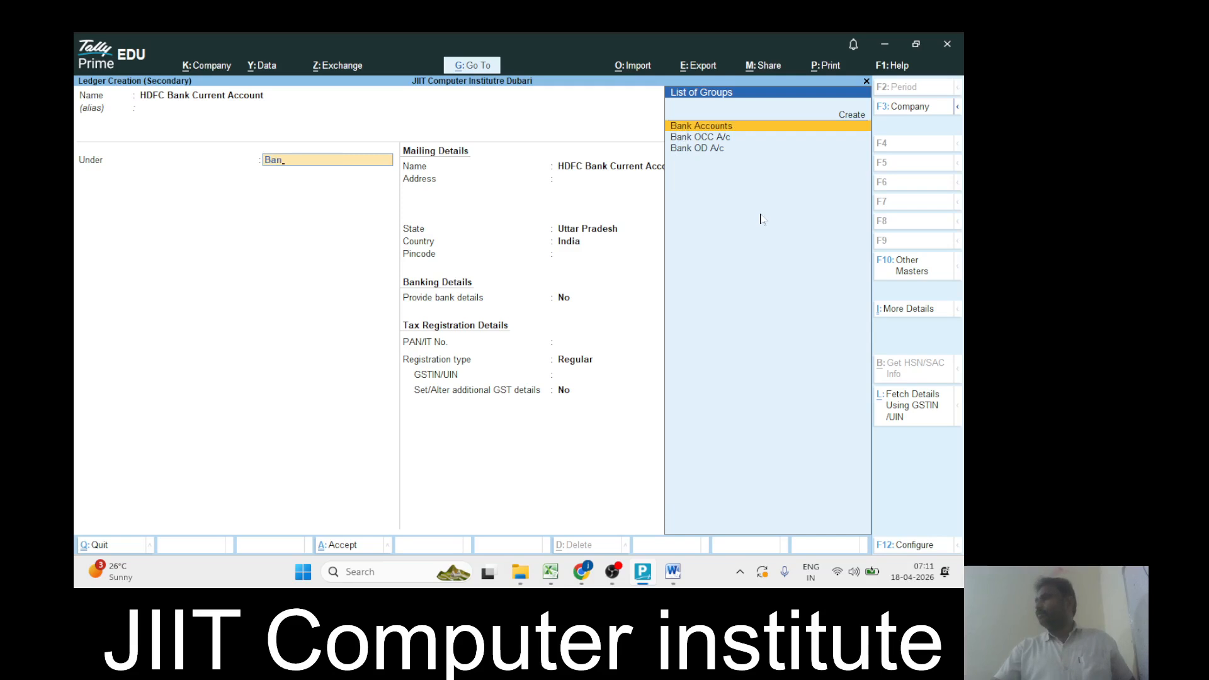
pyautogui.press('Return')
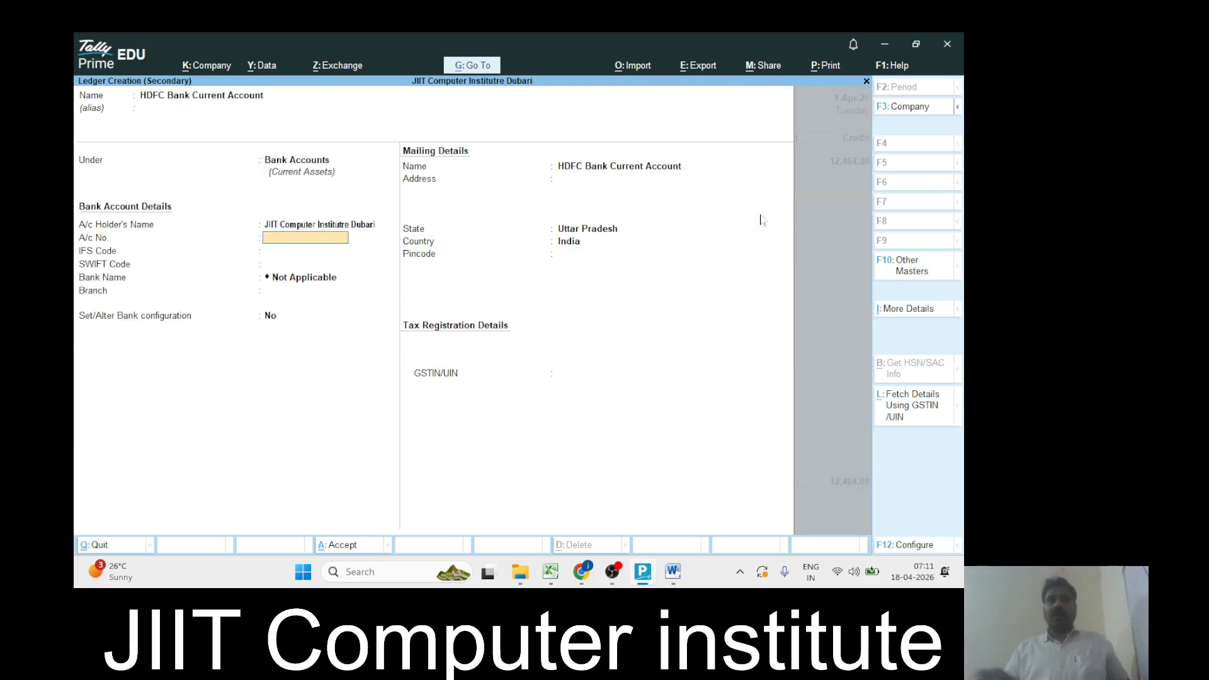
# Leave the account number, bank codes and branch blank, keeping the bank name as Not Applicable and bank configuration at No
pyautogui.press('Return')
pyautogui.press('Return')
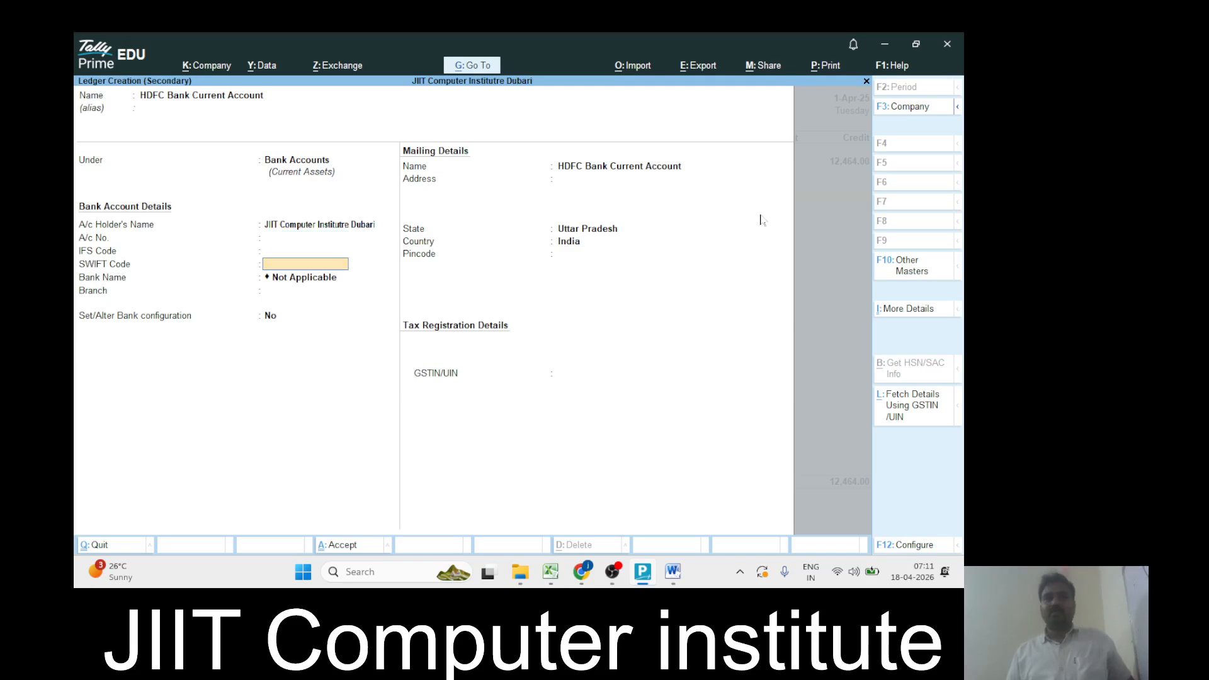
pyautogui.press('Return')
pyautogui.press('Return')
pyautogui.press('Return')
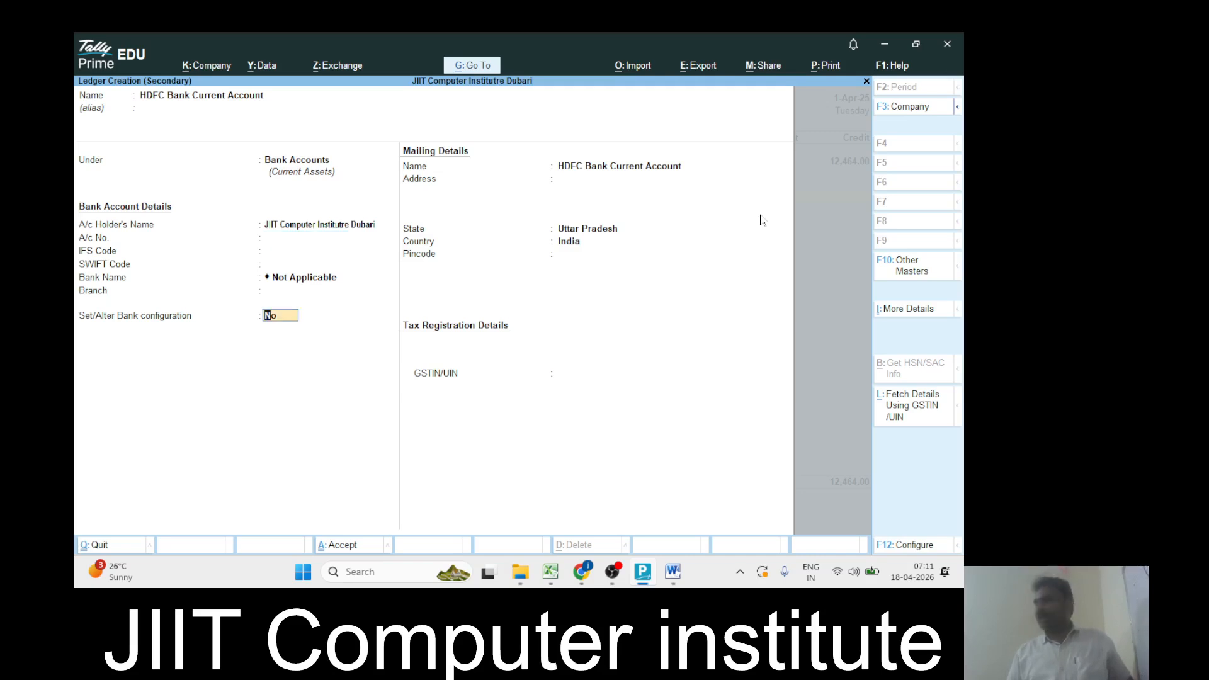
pyautogui.press('Return')
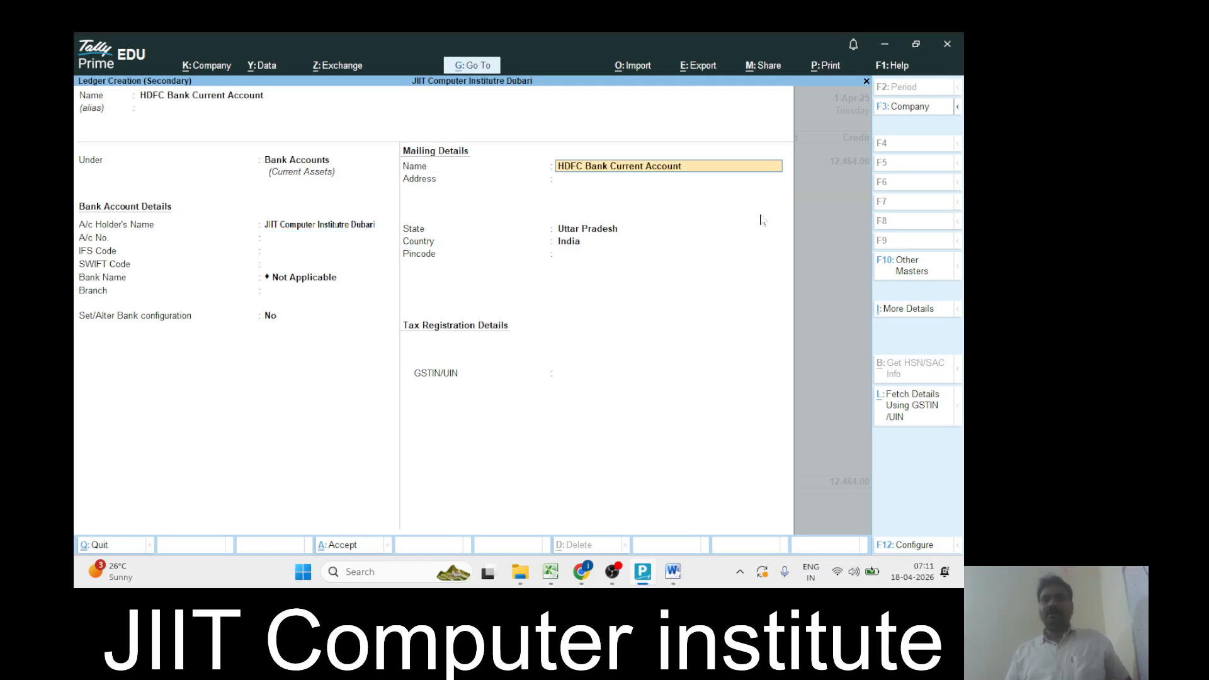
# Enter the bank's mailing address, keep Uttar Pradesh and India, leave the pincode and GSTIN/UIN blank, and save the ledger
pyautogui.press('Return')
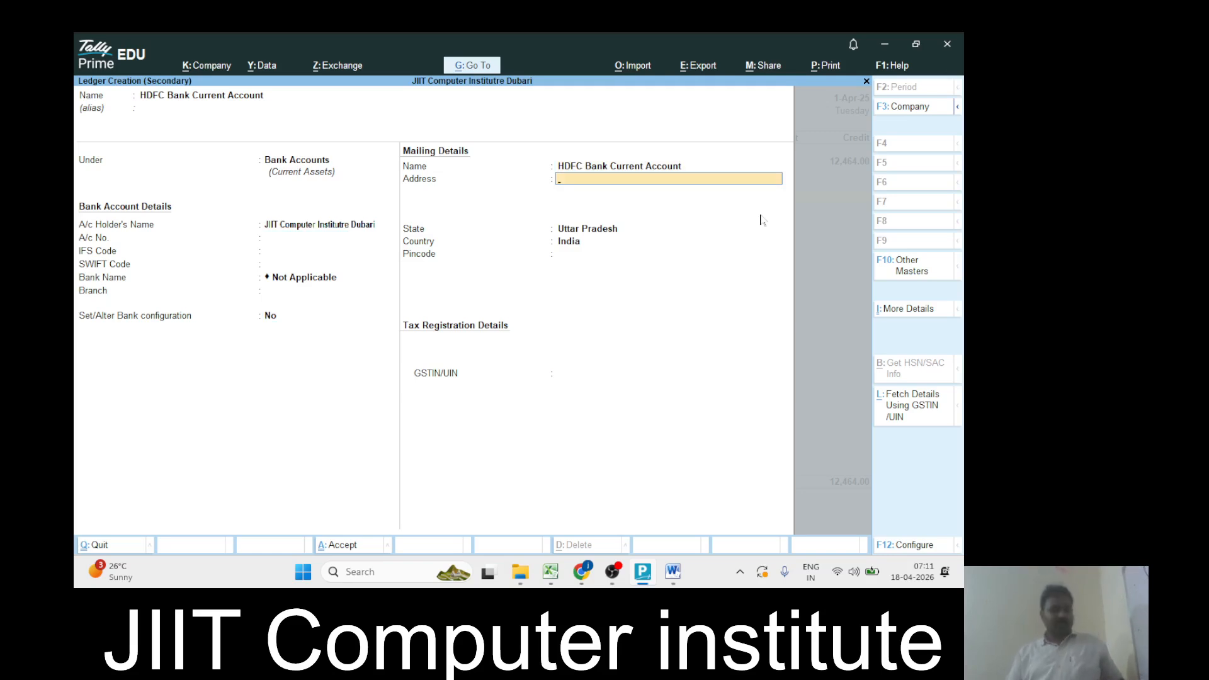
pyautogui.write('Madhuban')
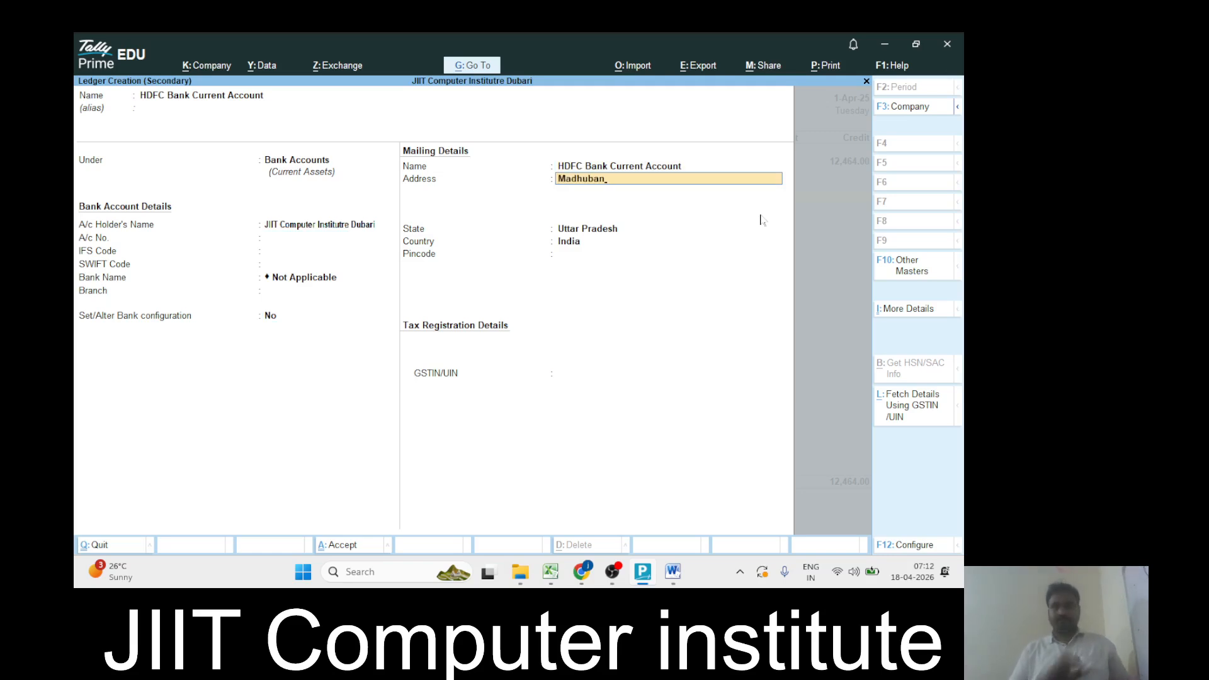
pyautogui.press('Return')
pyautogui.press('Return')
pyautogui.press('Return')
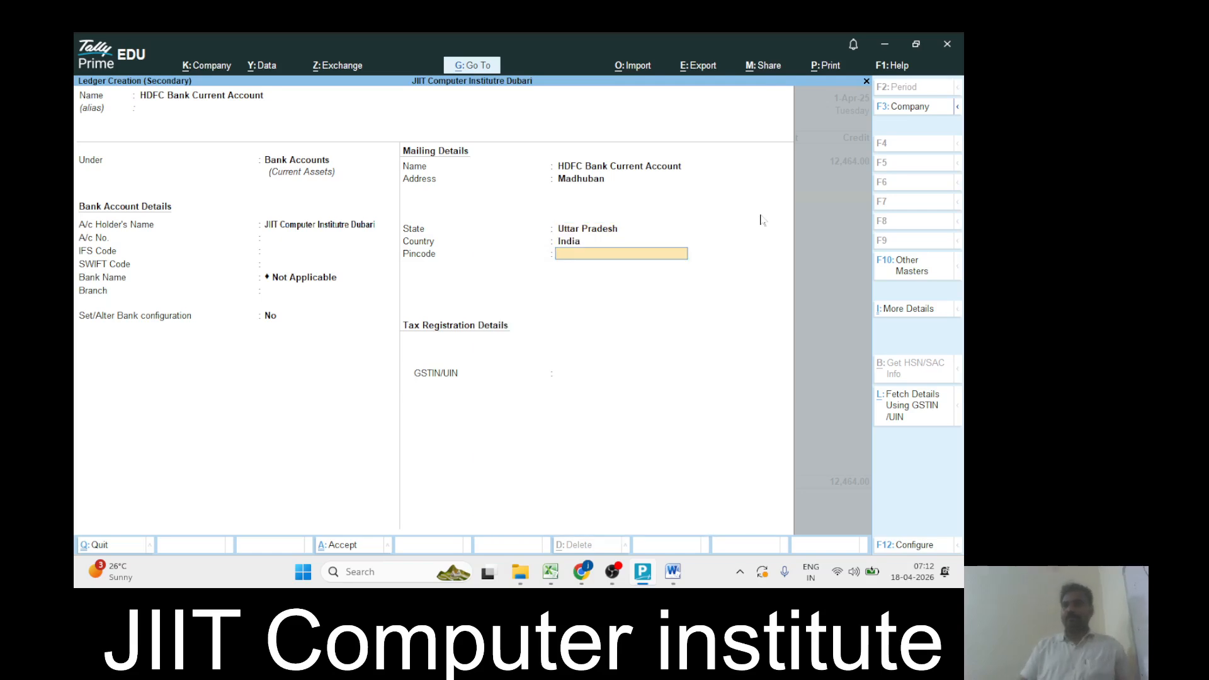
pyautogui.press('Return')
pyautogui.press('Return')
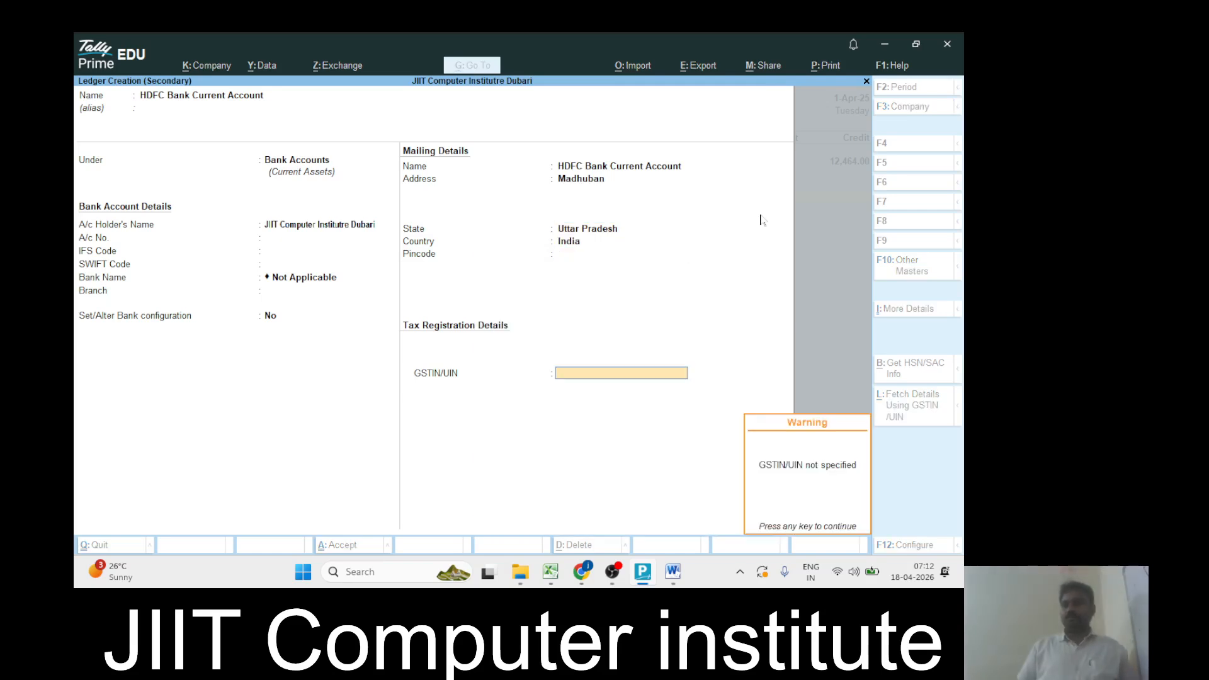
pyautogui.press('Return')
pyautogui.press('Return')
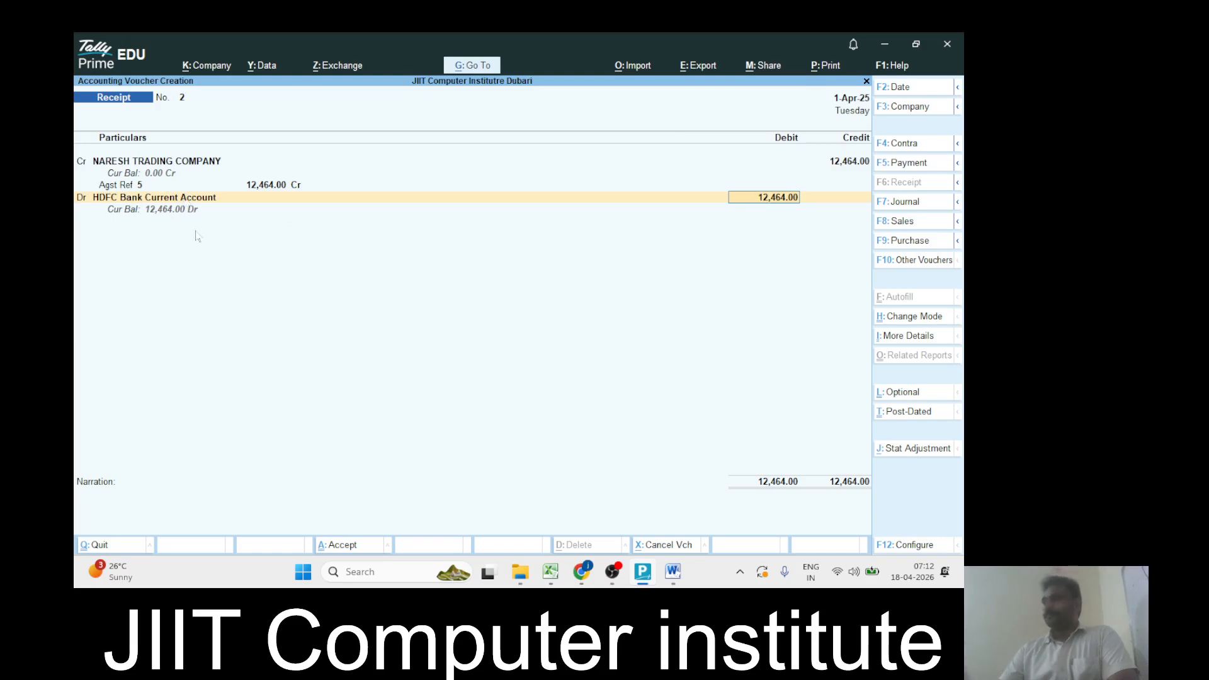
# Accept the 12464 debit to HDFC Bank Current Account and allocate the full amount as Cheque/DD
pyautogui.press('Return')
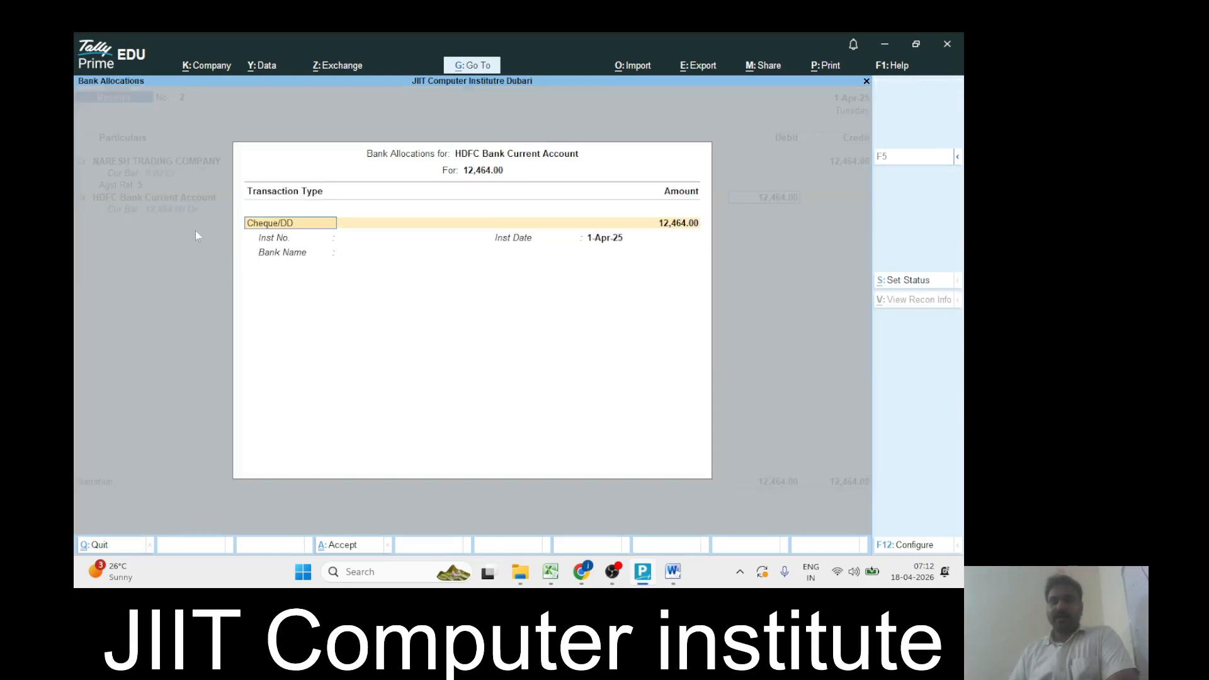
pyautogui.press('Return')
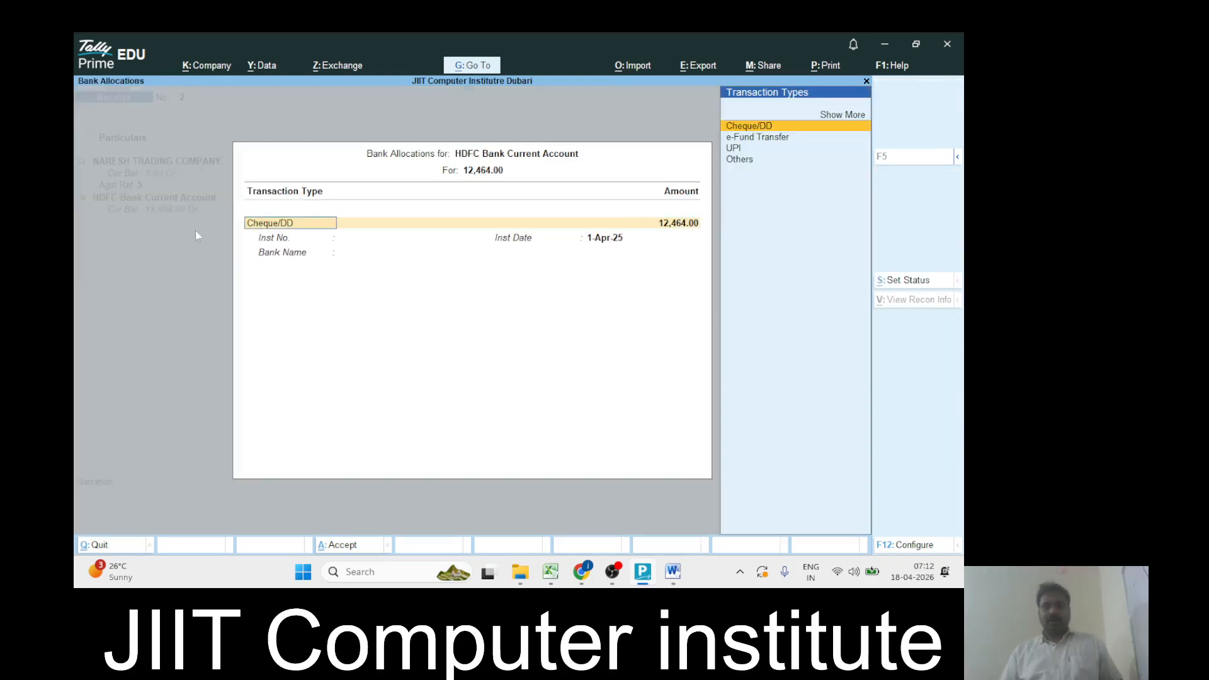
pyautogui.hotkey('shift', 'Tab')
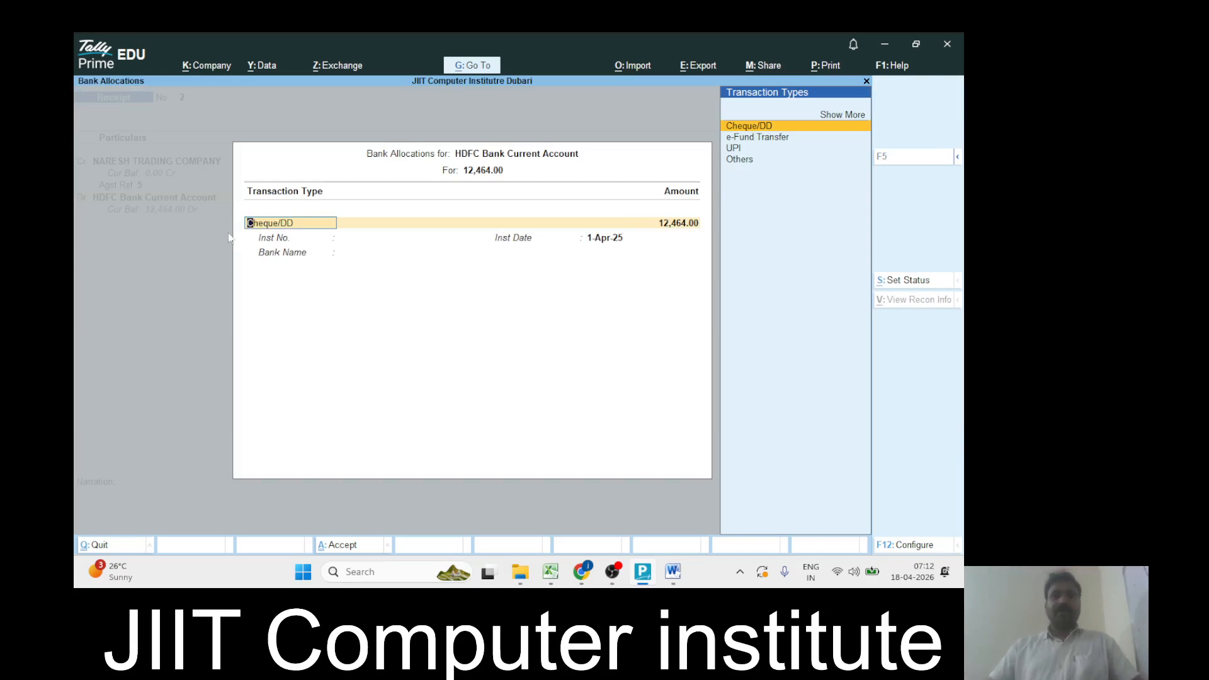
pyautogui.press('Return')
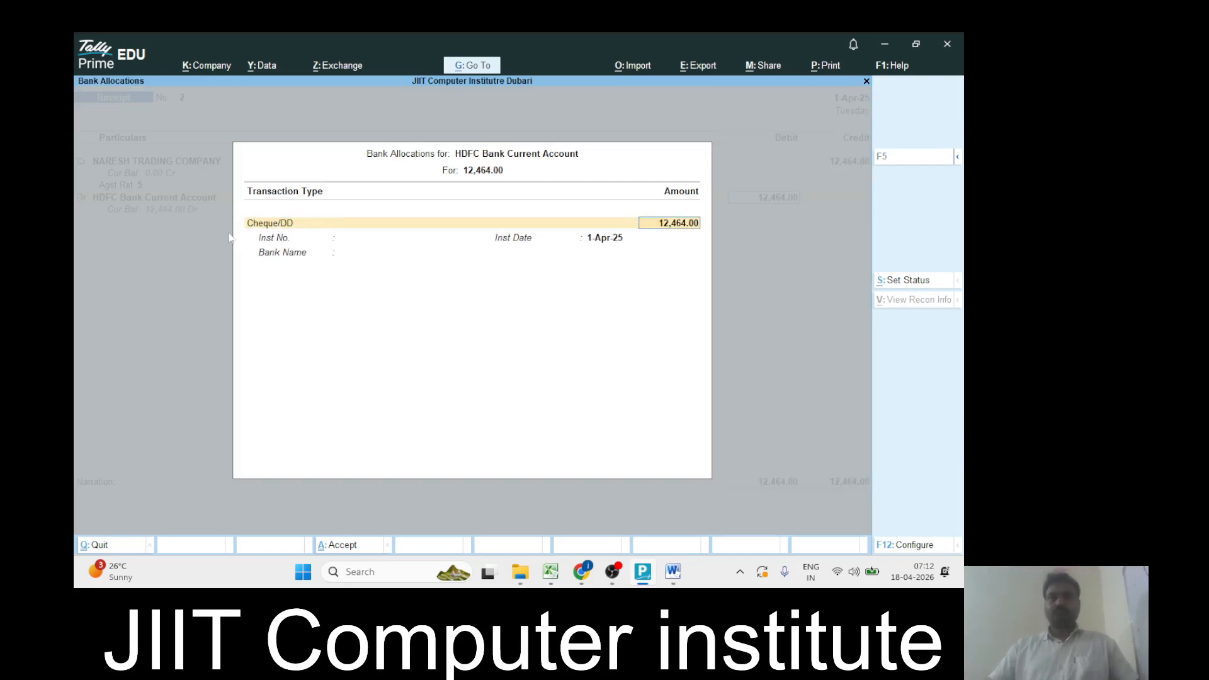
pyautogui.press('Return')
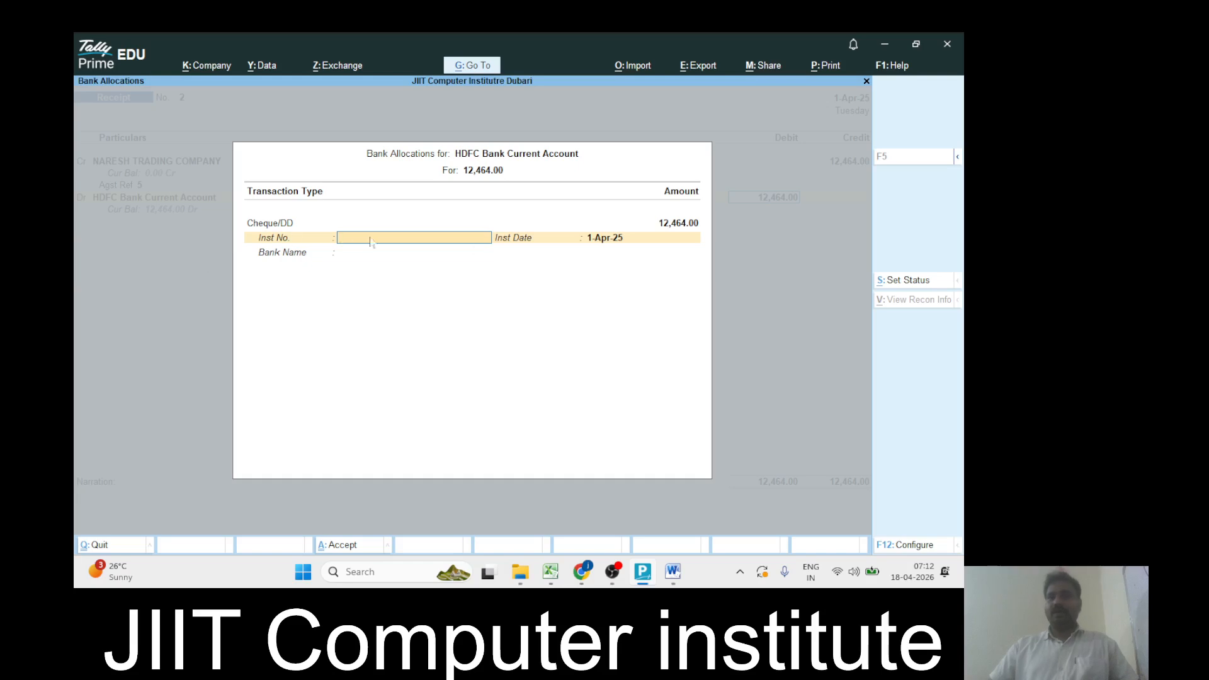
# Leave the instrument number and bank name blank, keep the instrument date 1-Apr-25, and save the receipt voucher without a narration
pyautogui.press('Return')
pyautogui.press('Return')
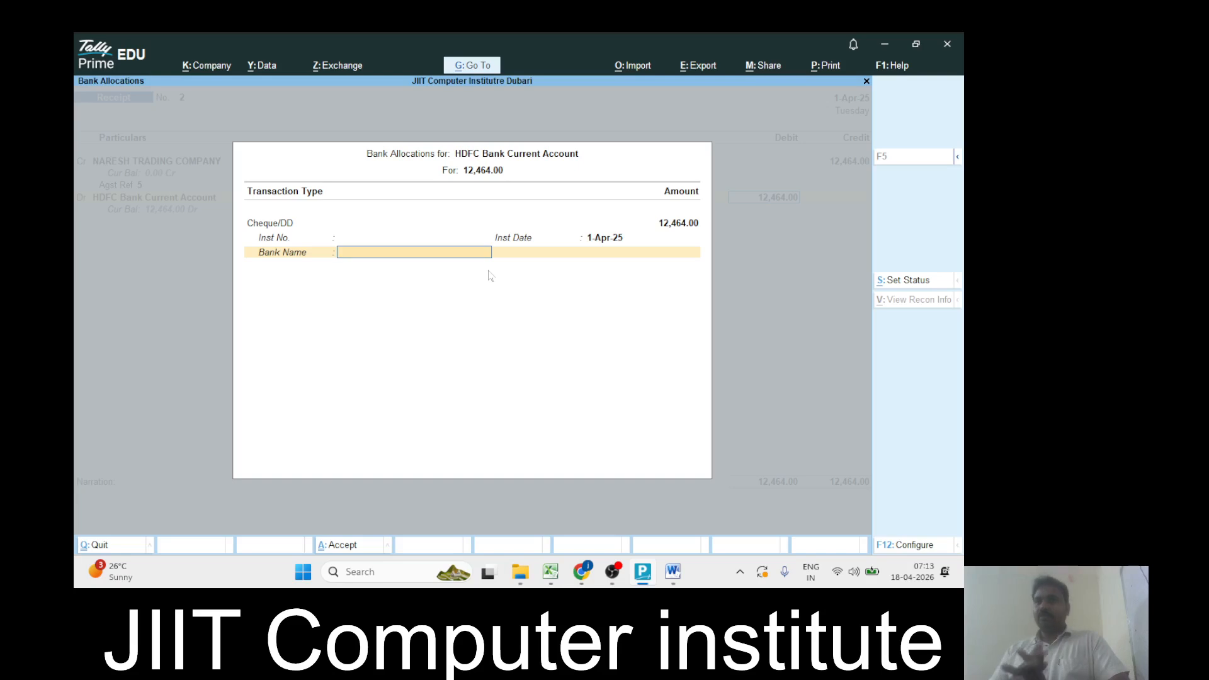
pyautogui.press('Return')
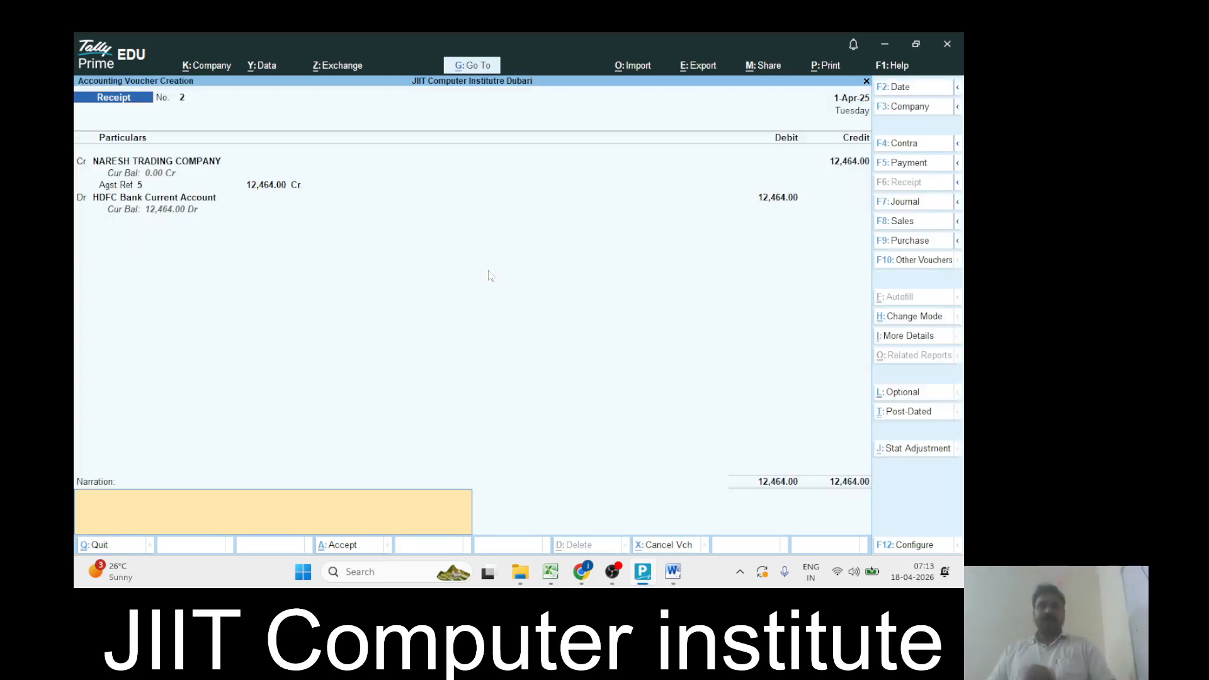
pyautogui.press('Return')
pyautogui.press('Return')
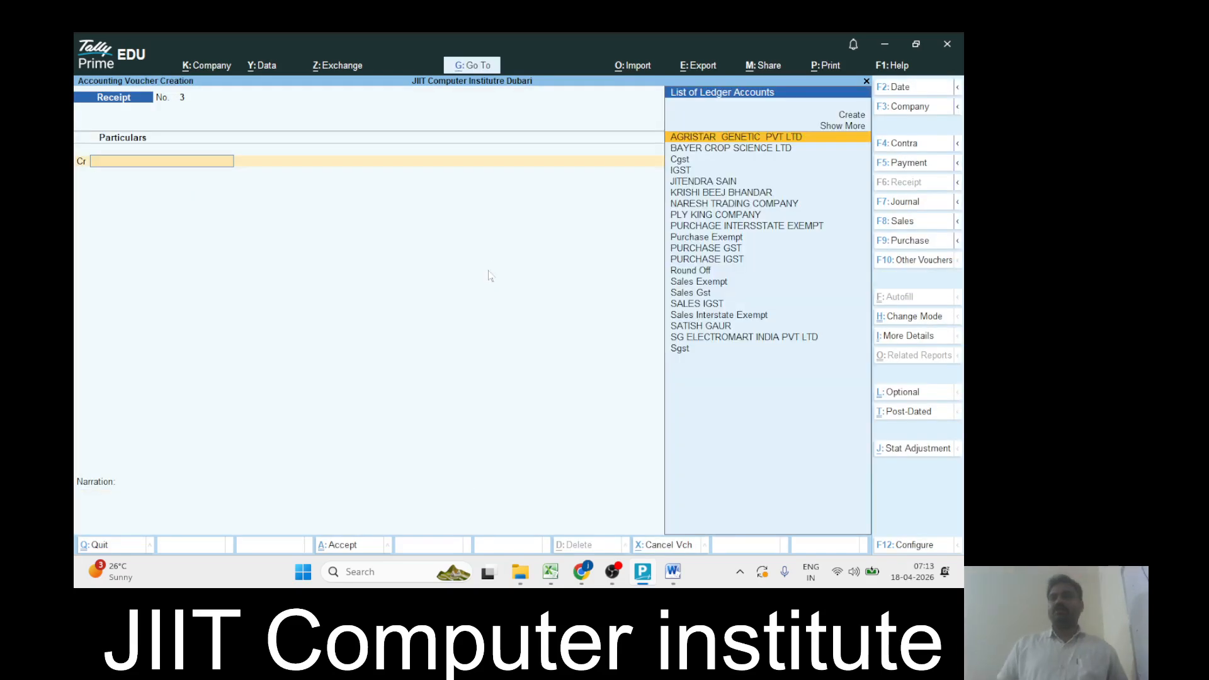
# Switch to the Word practice notes, review the remaining customer receipts, and select the customer name in the 8000 cash row dated 1.6.2019
pyautogui.hotkey('alt', 'Tab')
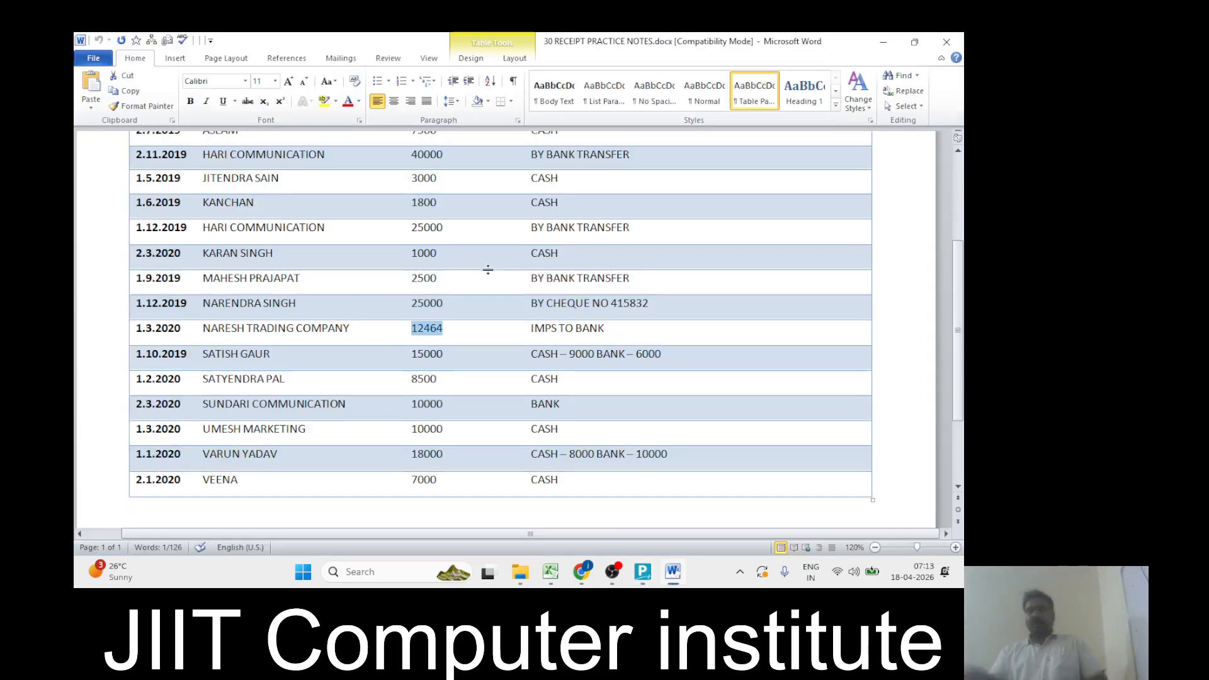
pyautogui.scroll(5, 488, 269)
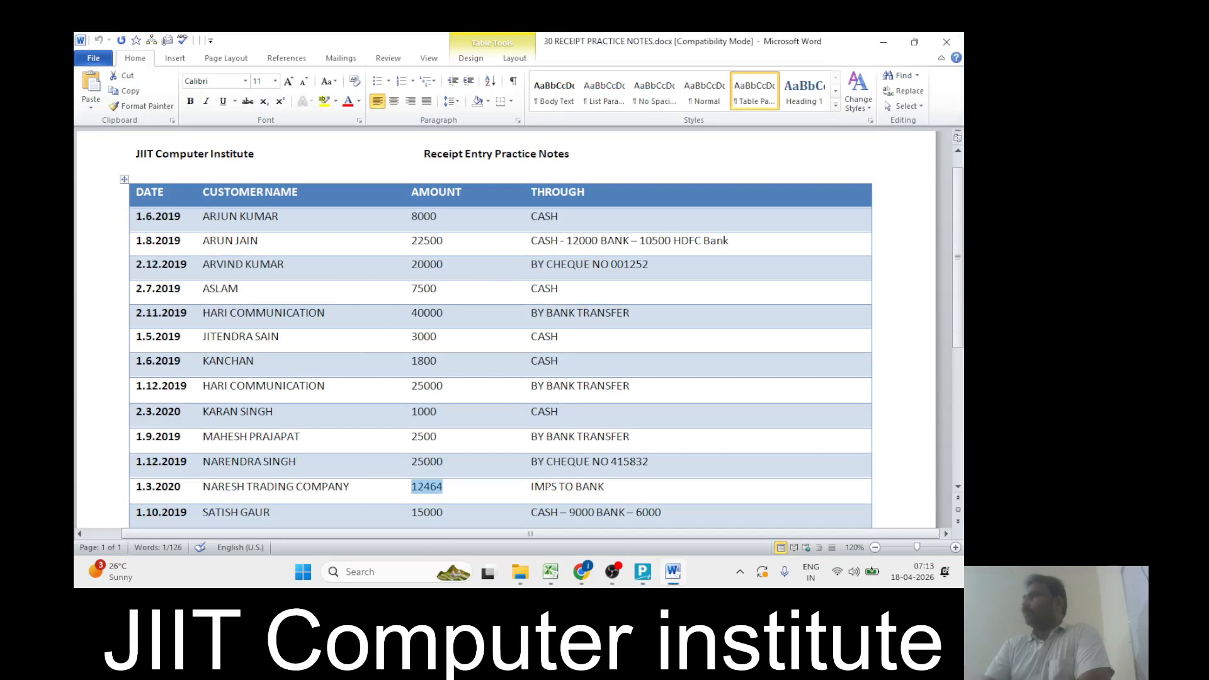
pyautogui.scroll(-6, 501, 328)
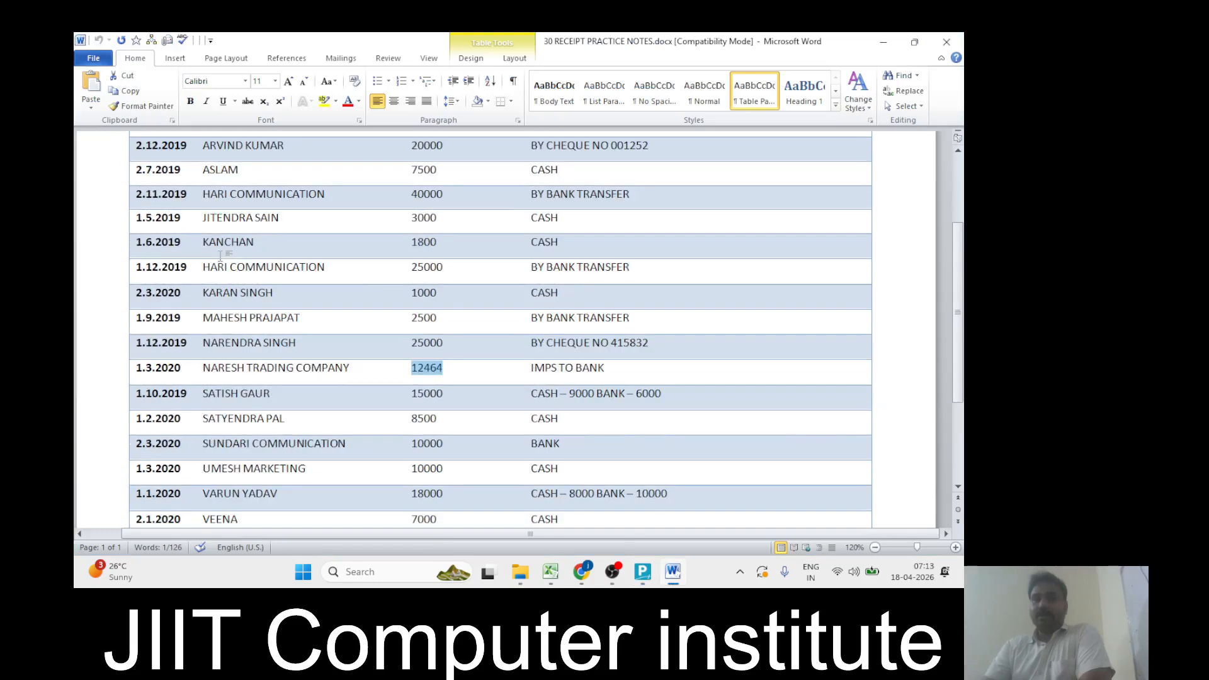
pyautogui.scroll(5, 500, 327)
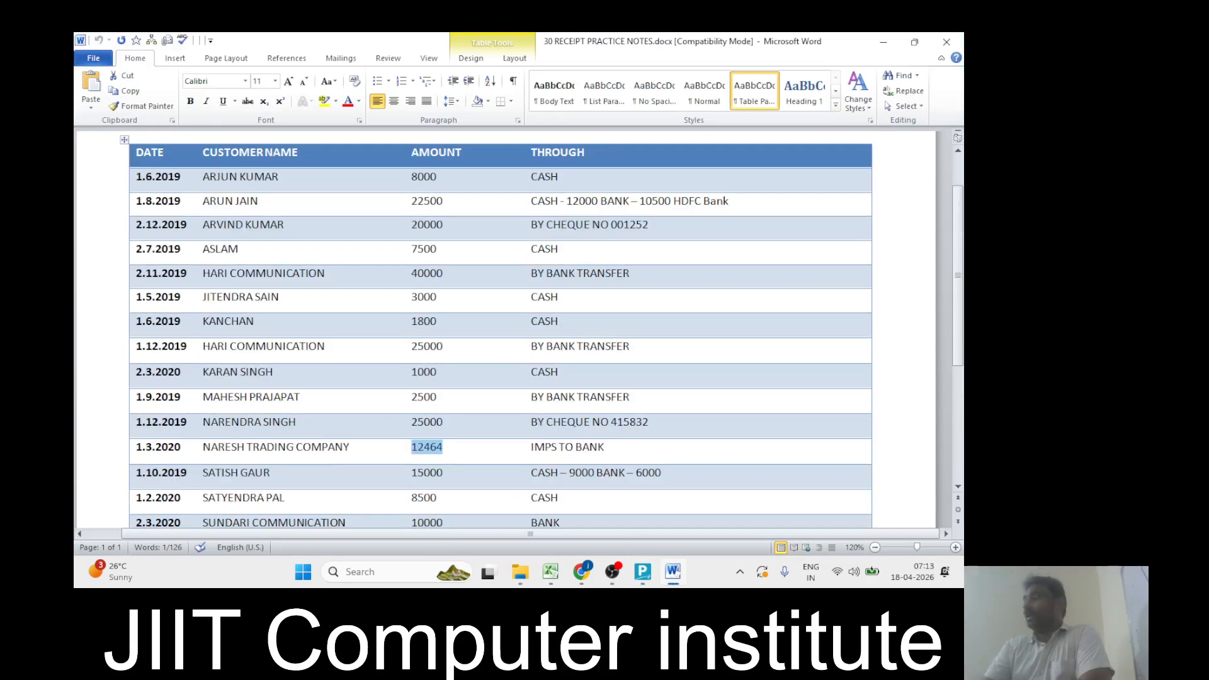
pyautogui.scroll(2, 501, 327)
pyautogui.scroll(-6, 324, 289)
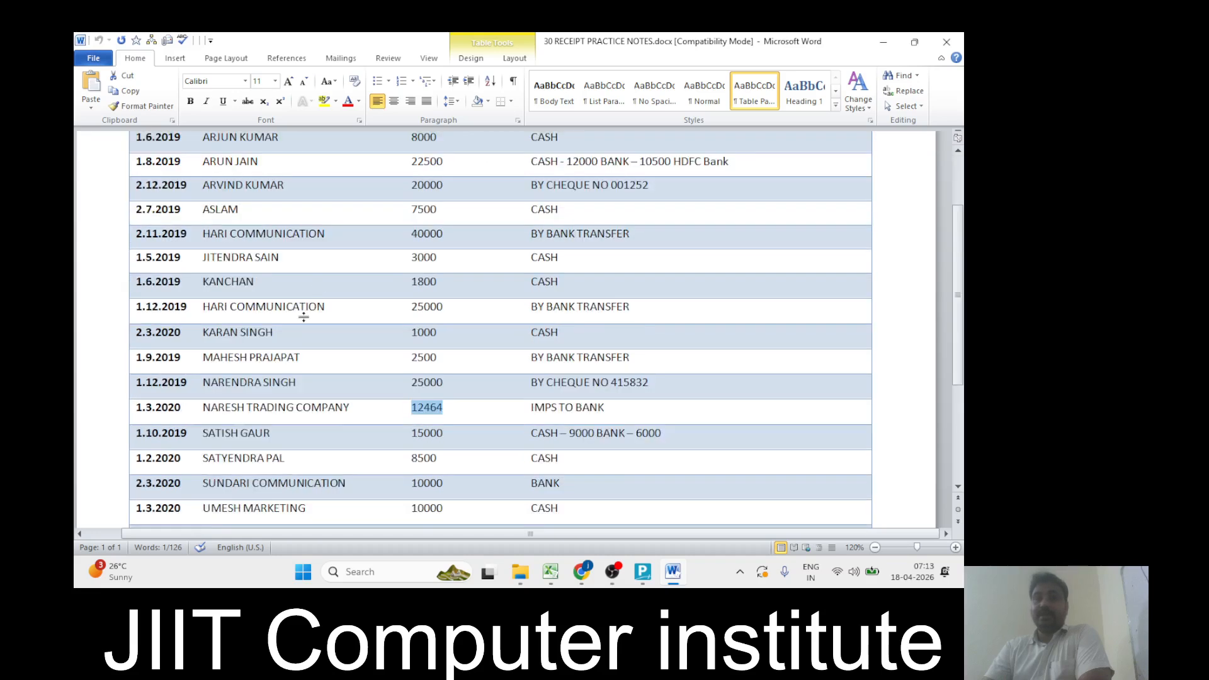
pyautogui.scroll(6, 501, 327)
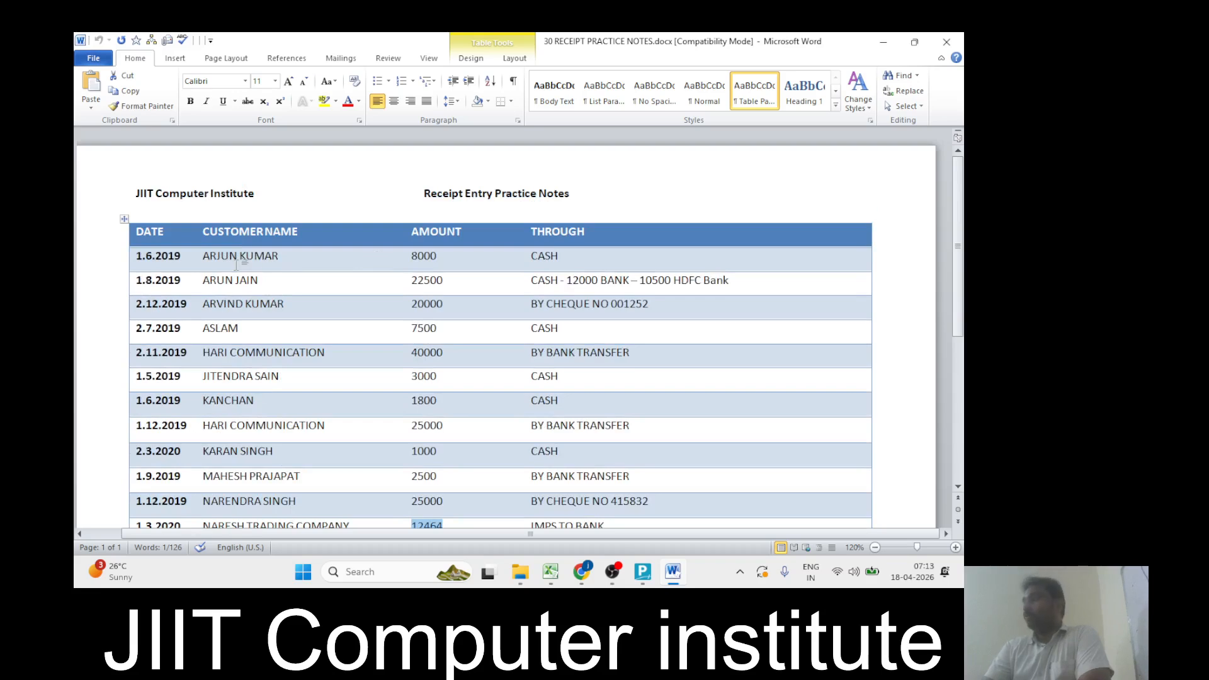
pyautogui.moveTo(203, 256); pyautogui.dragTo(278, 255)
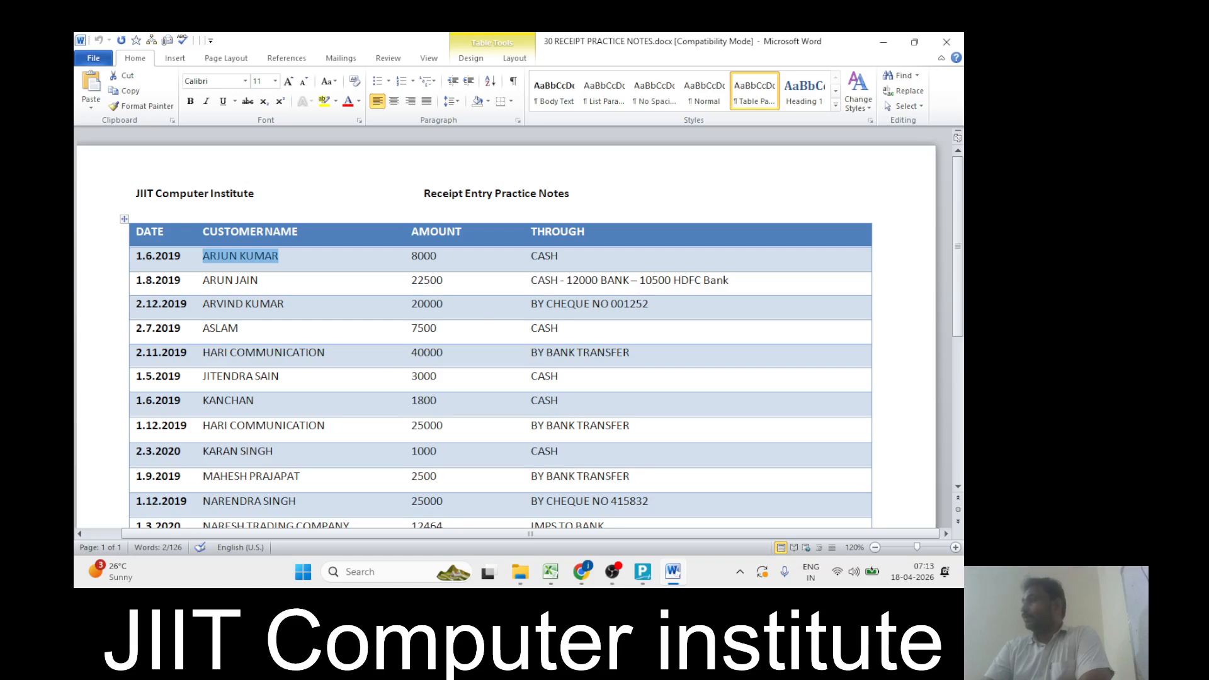
pyautogui.scroll(-2, 503, 327)
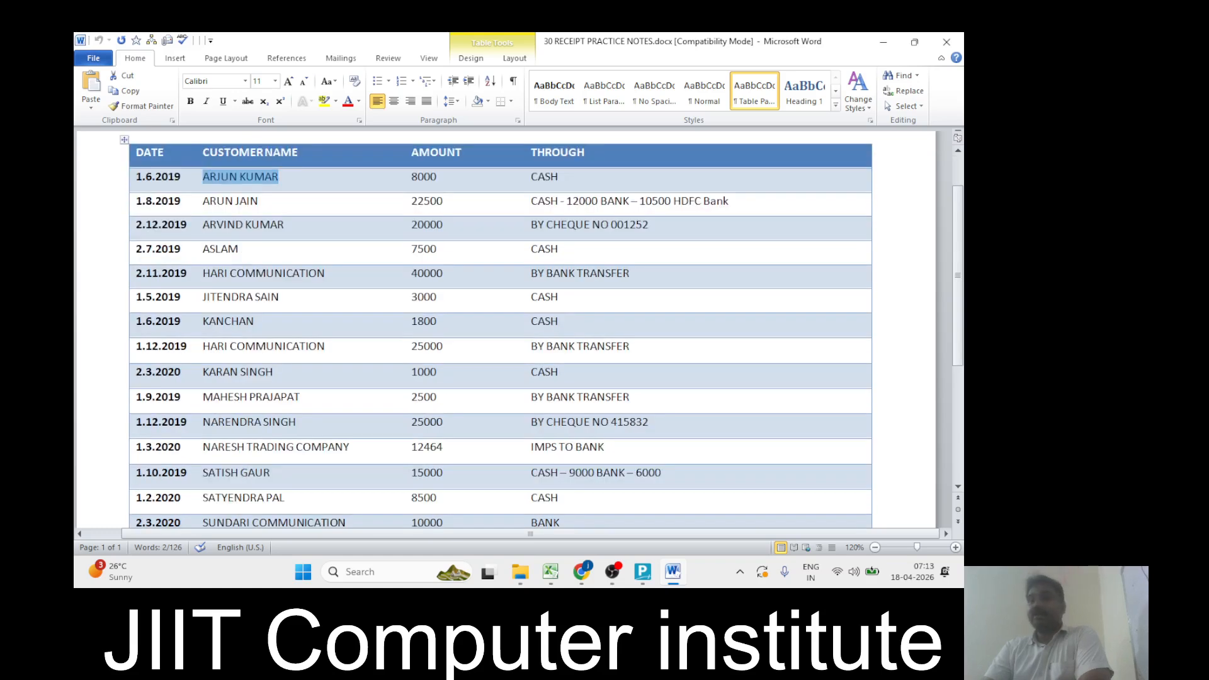
pyautogui.scroll(2, 496, 331)
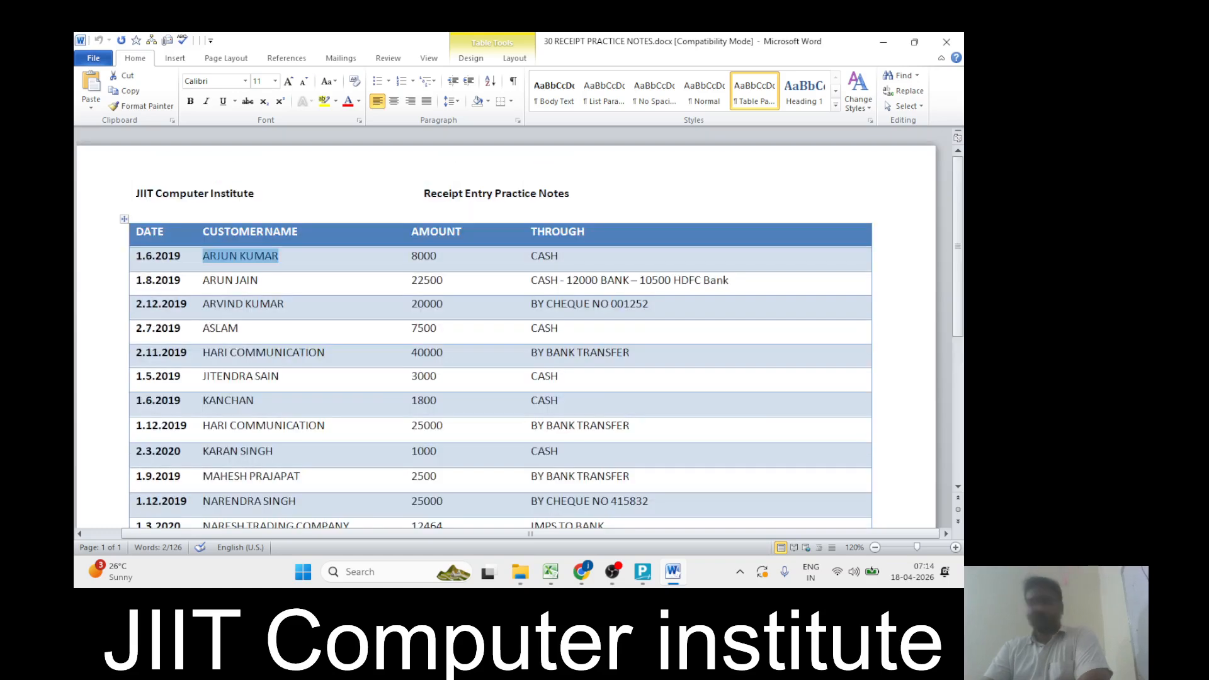